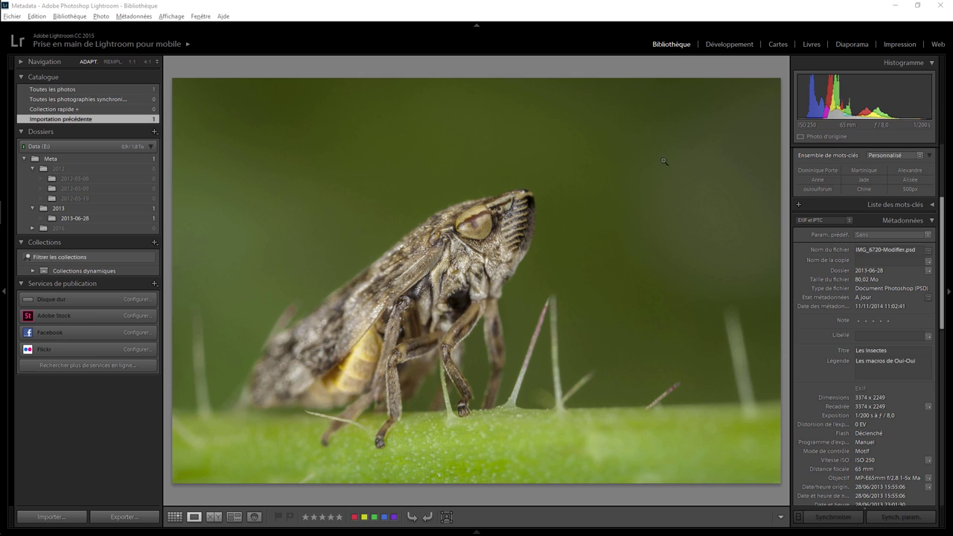
click(931, 222)
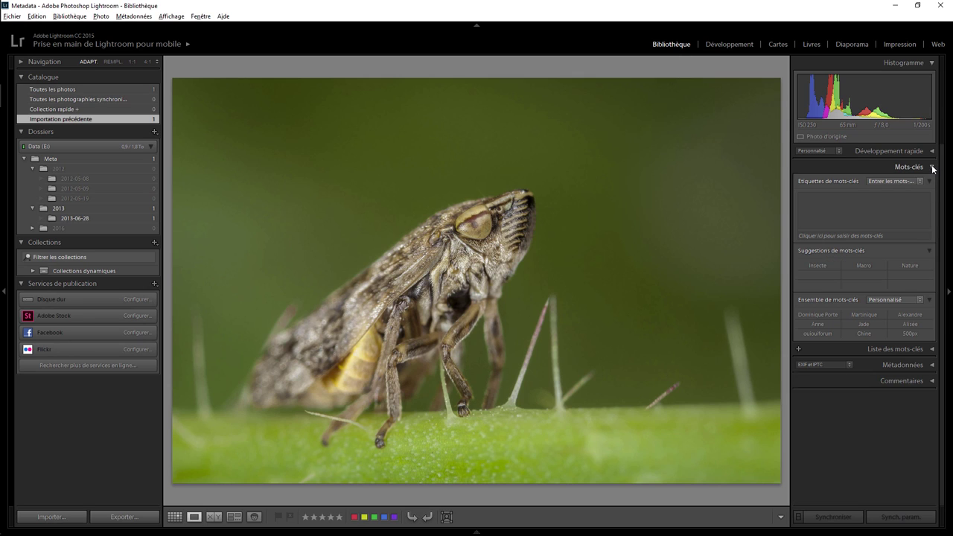
click(932, 168)
click(931, 199)
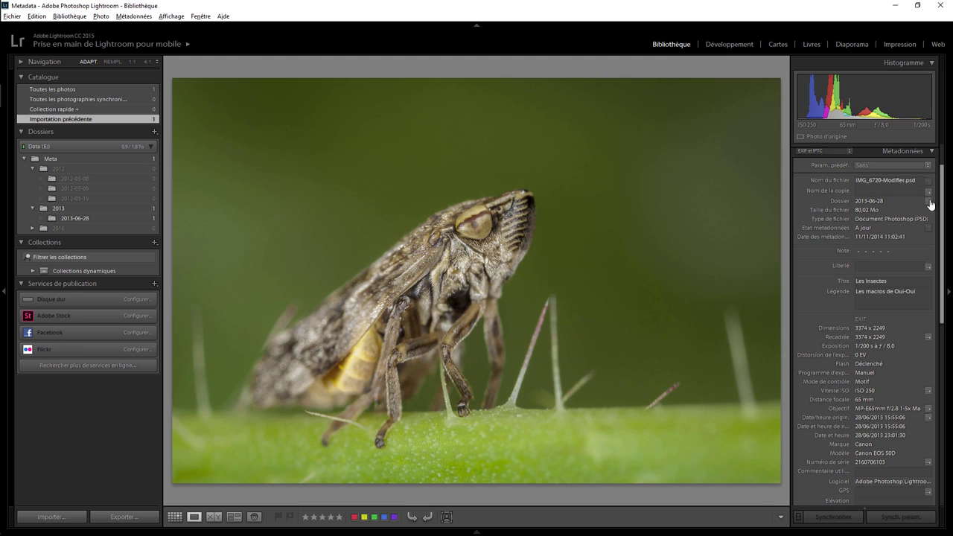
drag(943, 231, 944, 283)
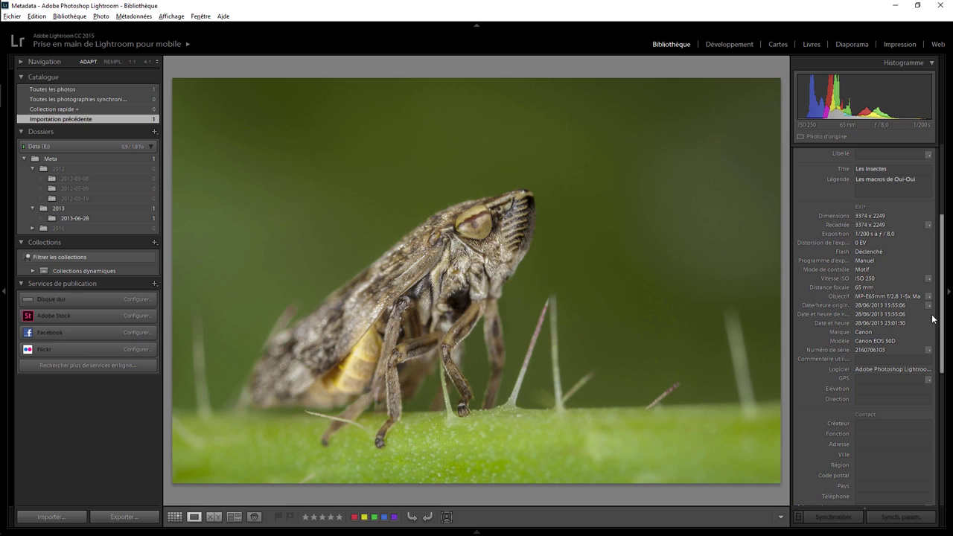
drag(944, 313, 943, 372)
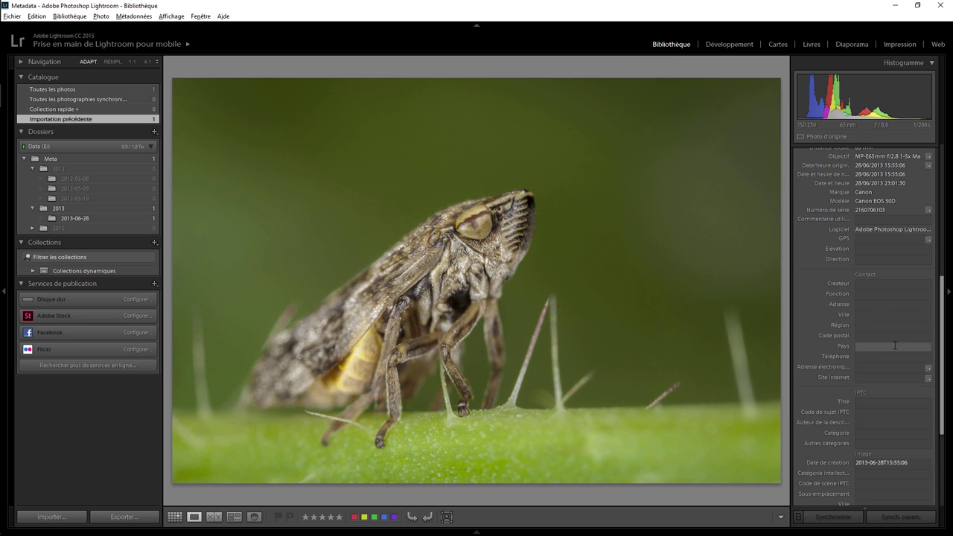
drag(942, 336, 946, 409)
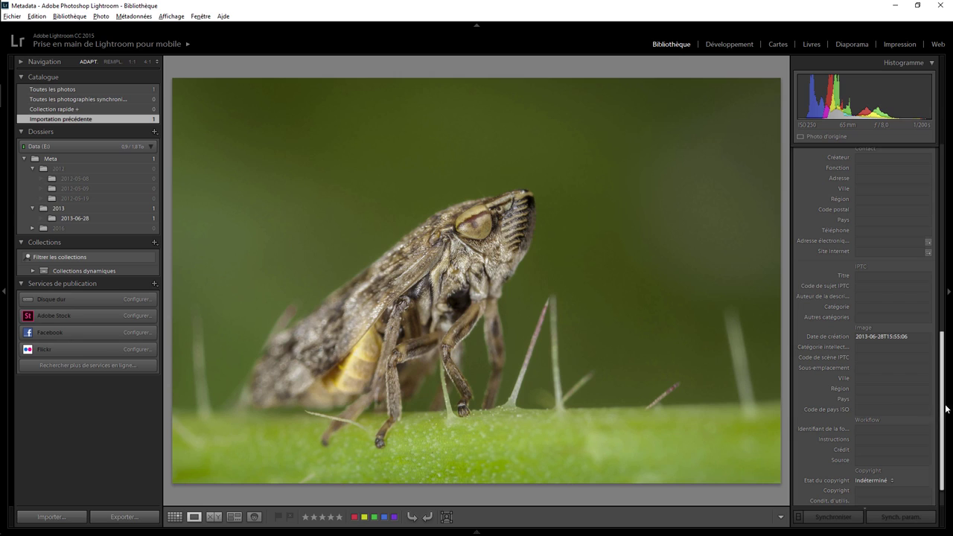
scroll(945, 408, down, 2)
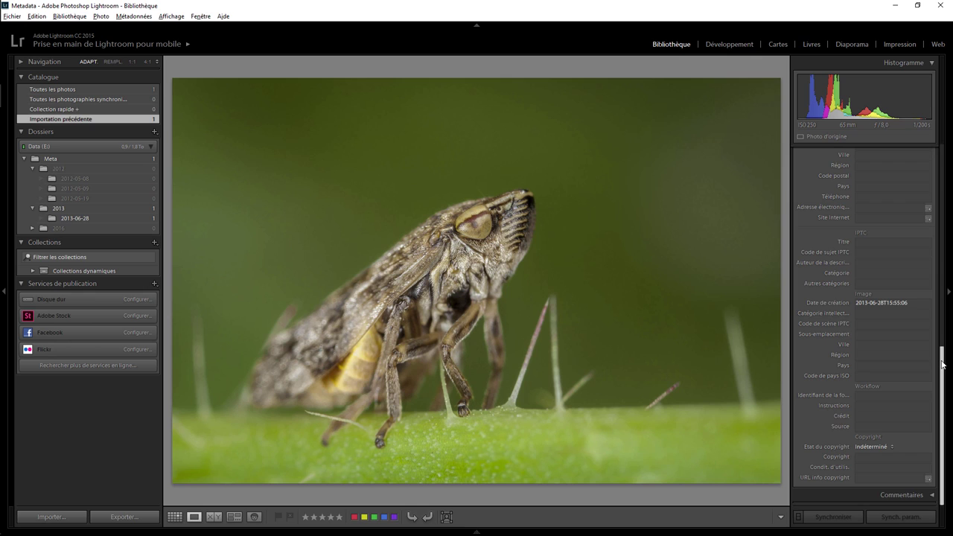
drag(942, 364, 952, 304)
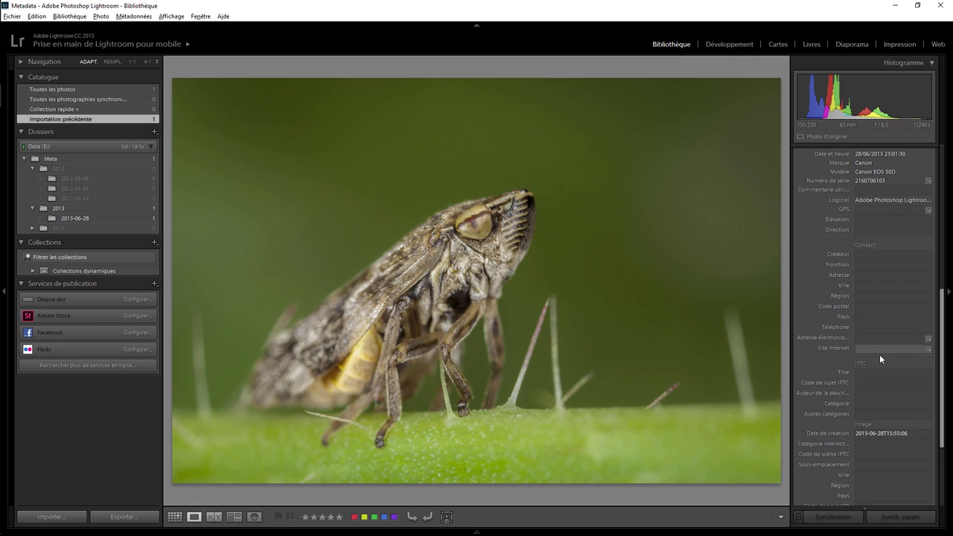
drag(942, 334, 943, 384)
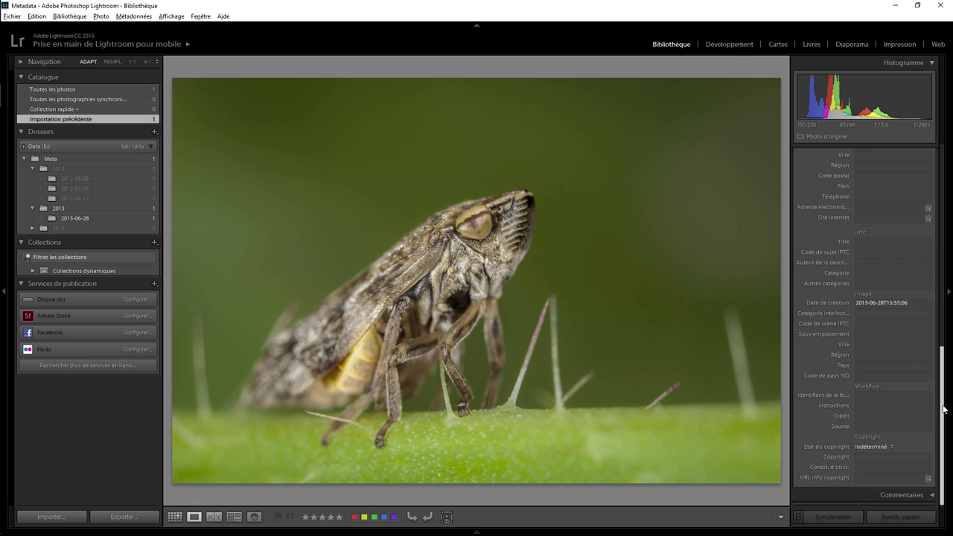
drag(942, 385, 933, 363)
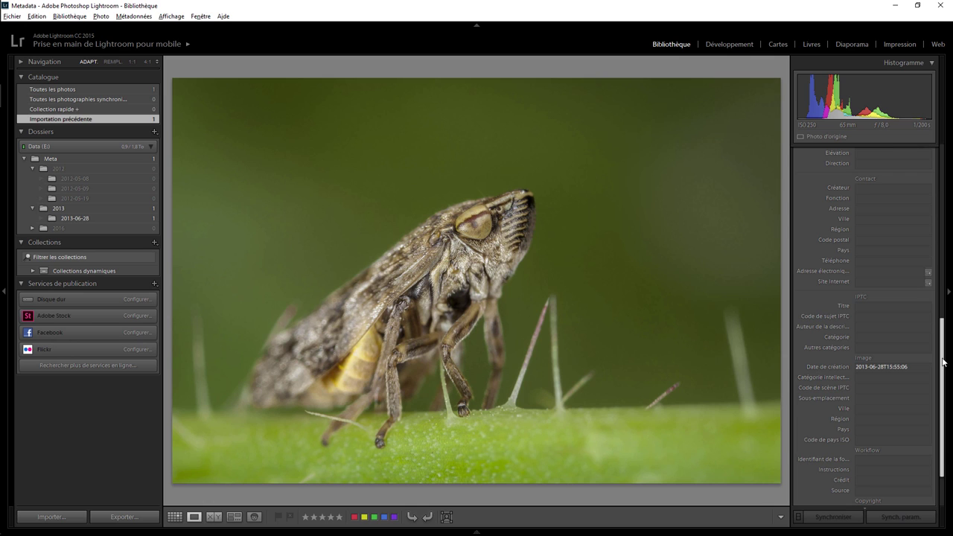
drag(943, 368, 948, 182)
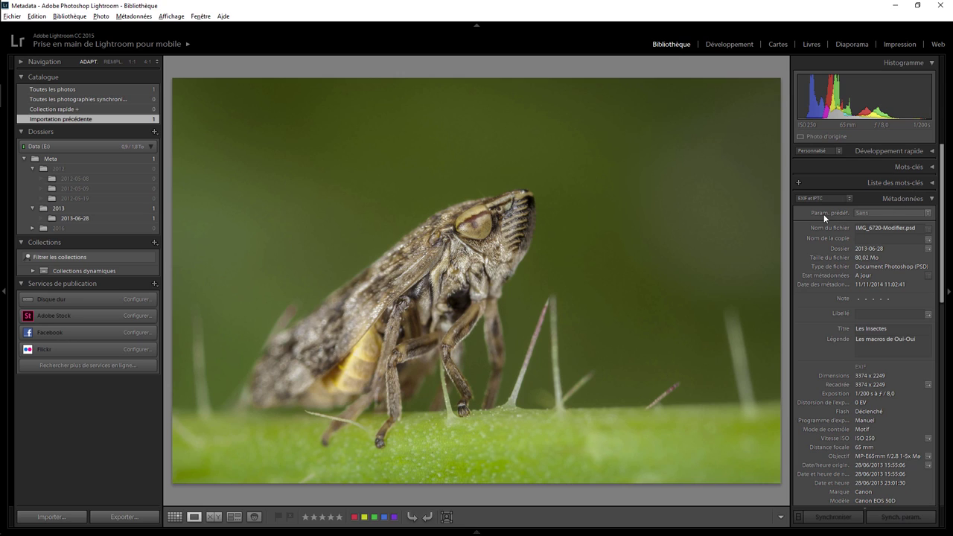
Step: Open the metadata preset editor from Param. prédéf. and scroll to the Créateur IPTC section
click(867, 213)
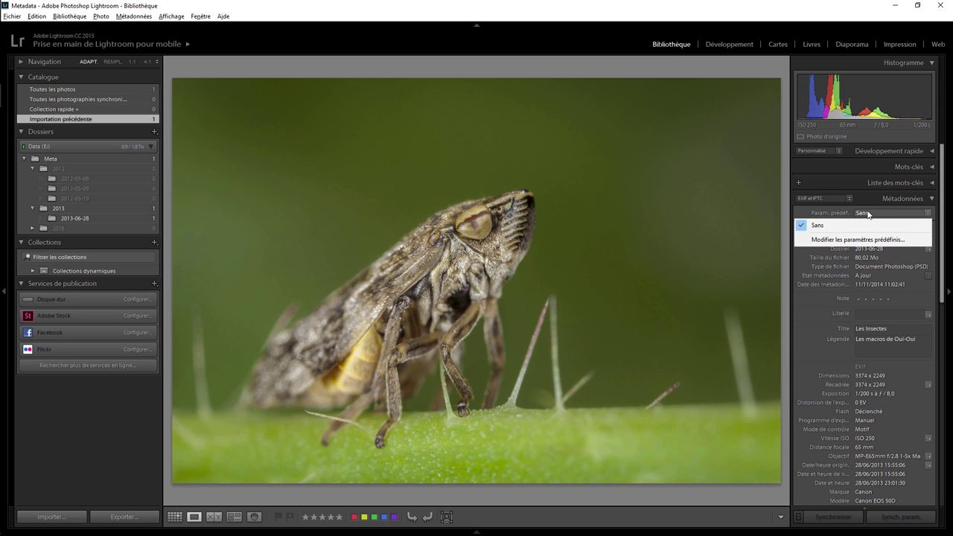
click(833, 240)
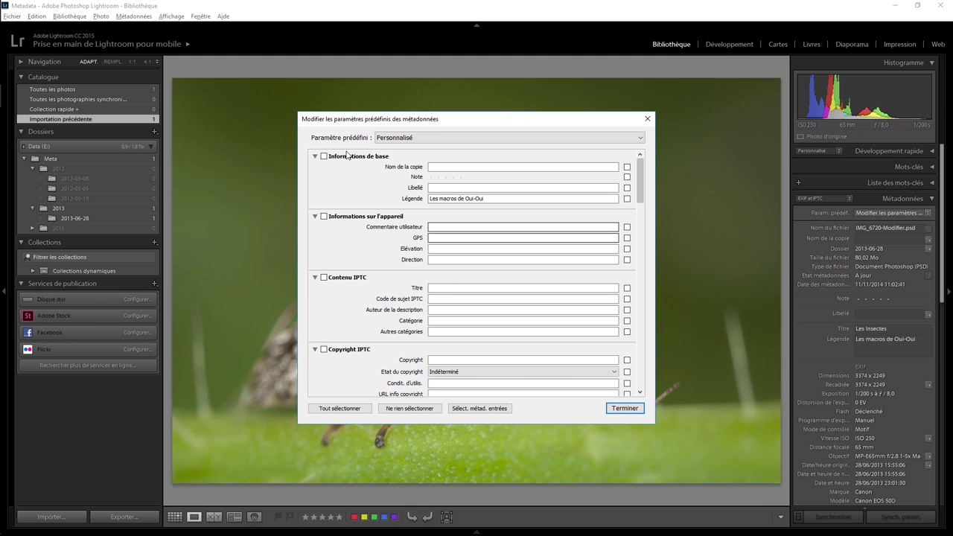
mouse_move(637, 180)
mouse_down()
mouse_move(642, 233)
mouse_move(645, 177)
mouse_up()
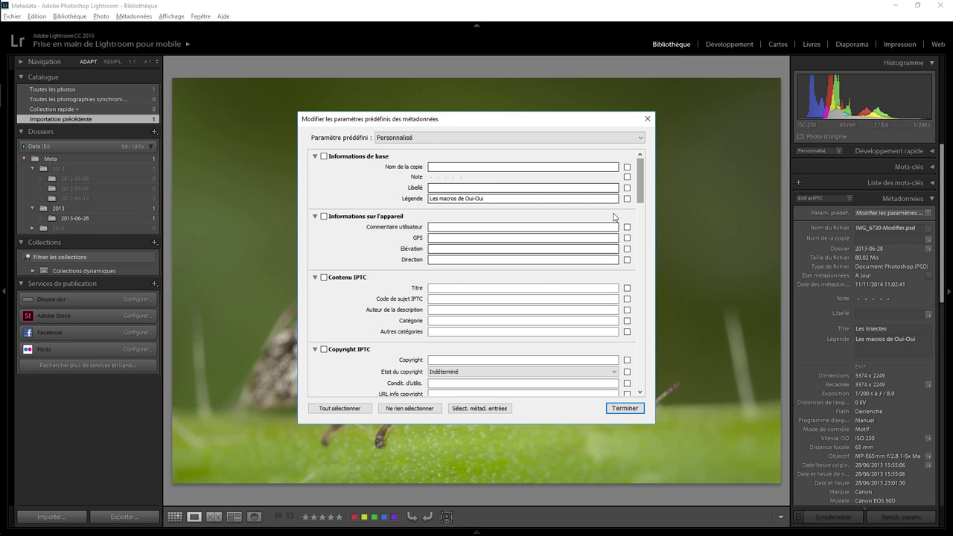
scroll(639, 201, down, 3)
scroll(639, 208, up, 3)
scroll(639, 192, down, 1)
scroll(565, 216, down, 3)
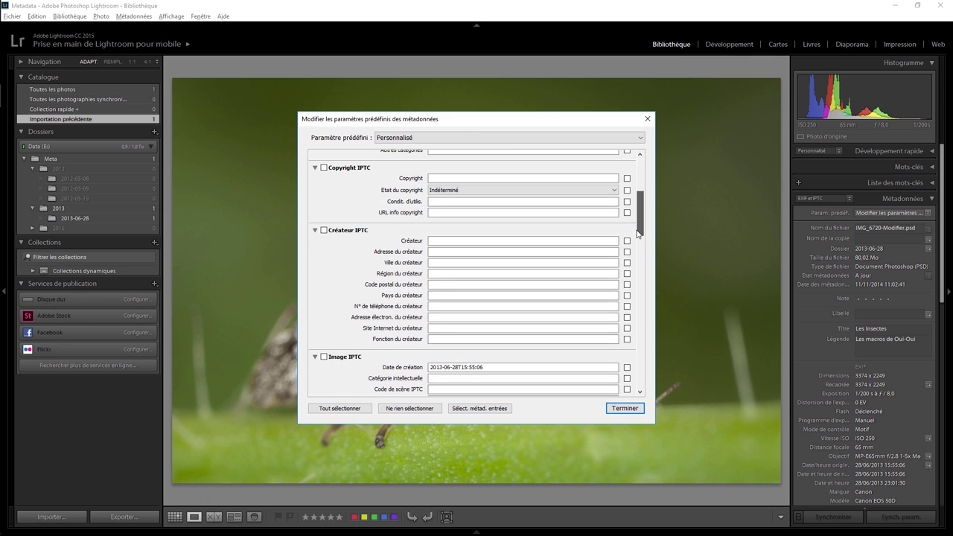
Step: Enter OuiOuiPhoto as the IPTC creator, followed by the creator's city and country
click(491, 237)
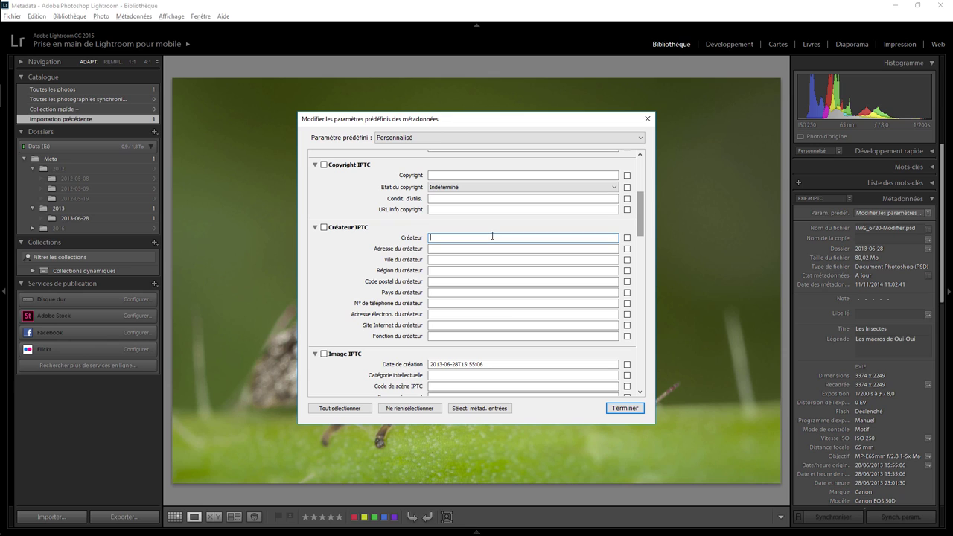
text(OuiOuiP)
text(hoto)
key(Tab)
key(Tab)
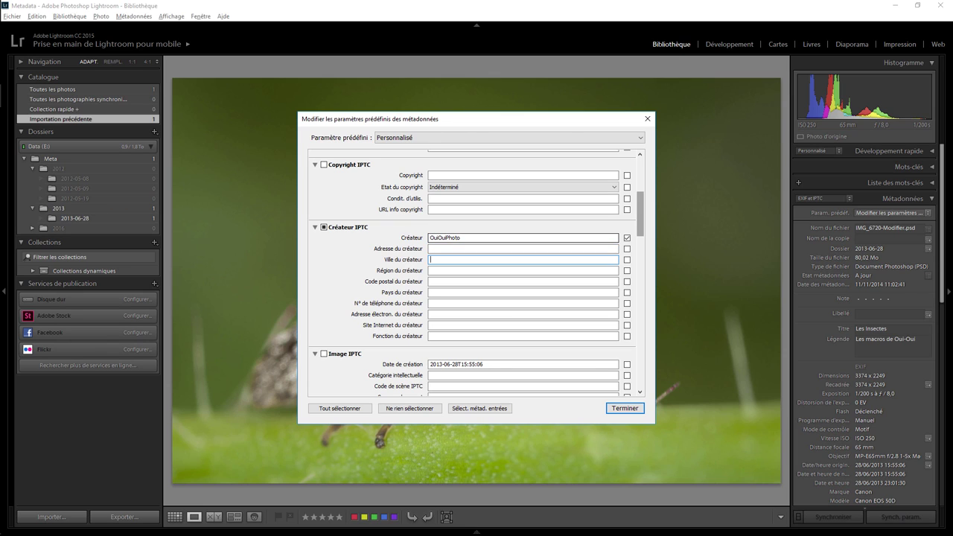
text(Mini)
text(ville)
key(Tab)
key(Tab)
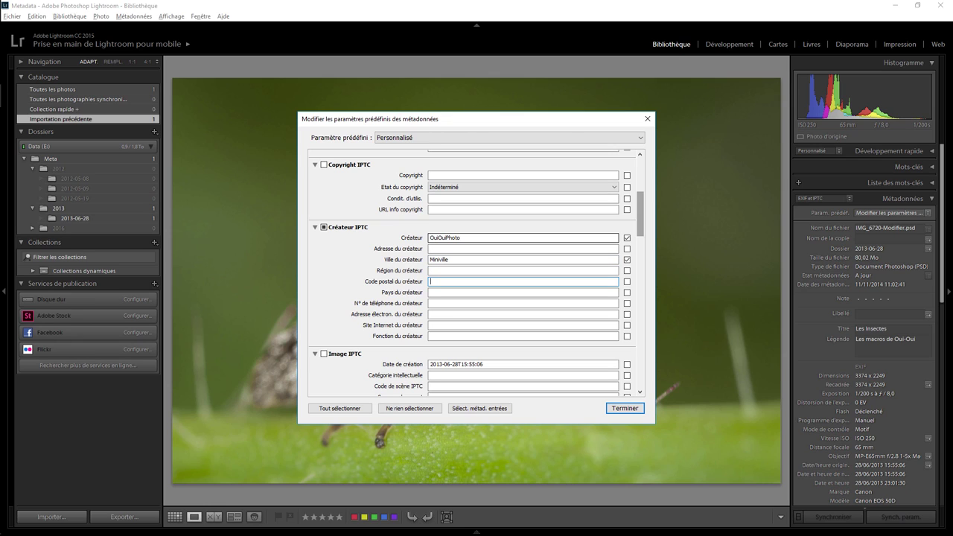
key(Tab)
text(Le )
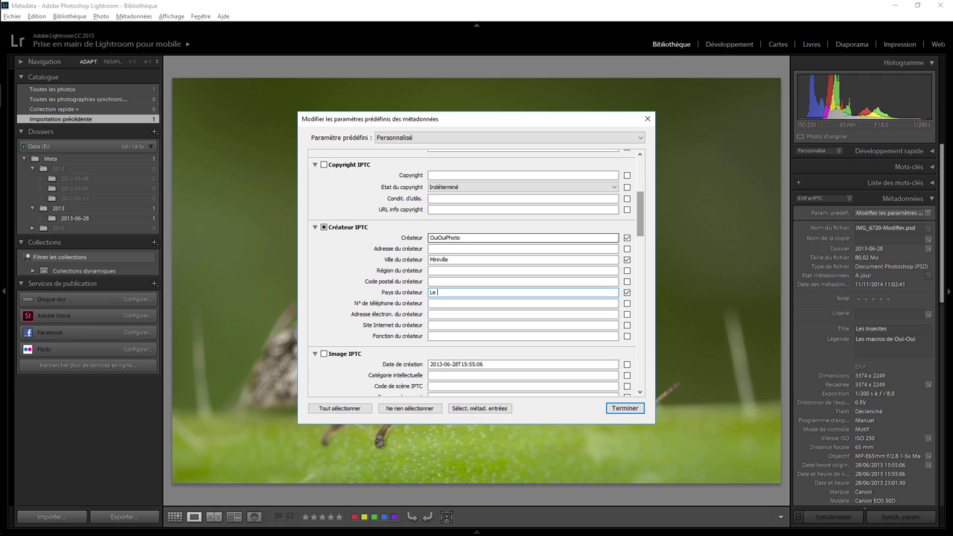
text(Pays des joue)
text(ts)
key(Tab)
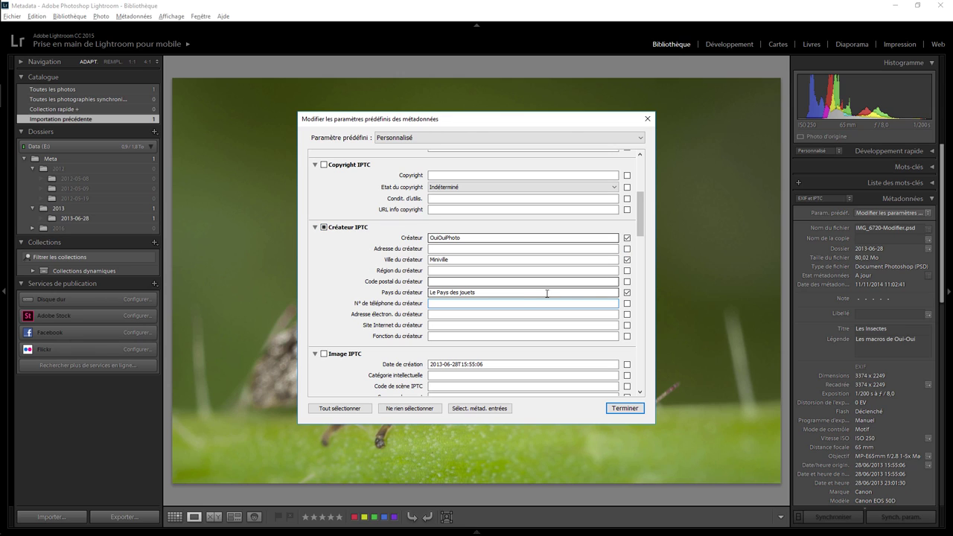
Step: Fill in the creator's website and the job title Chauffeur de taxi
click(441, 325)
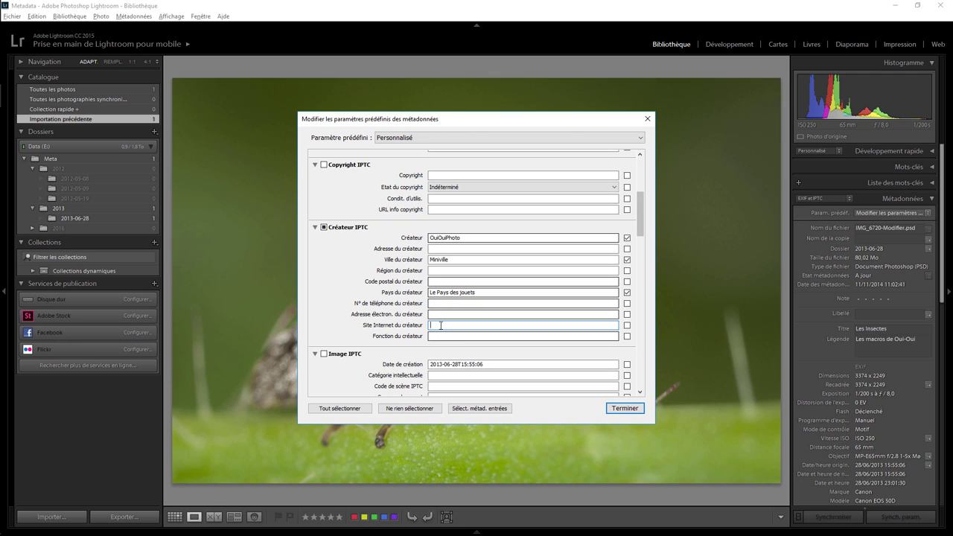
text(htt)
text(://www.)
text(ou)
text(iu)
text(ouip)
text(hoto.)
text(fr)
click(456, 339)
text(ha)
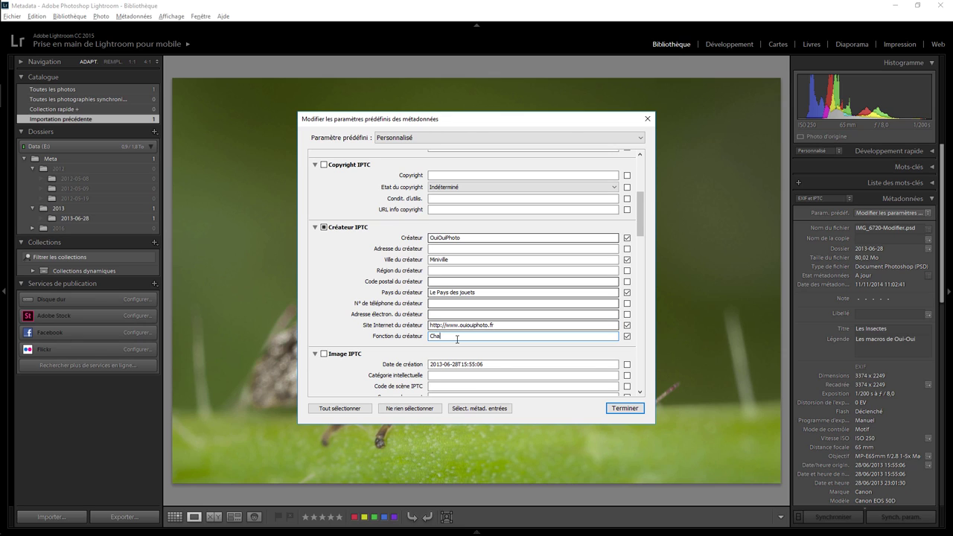
text(uffeur de tax)
text(i)
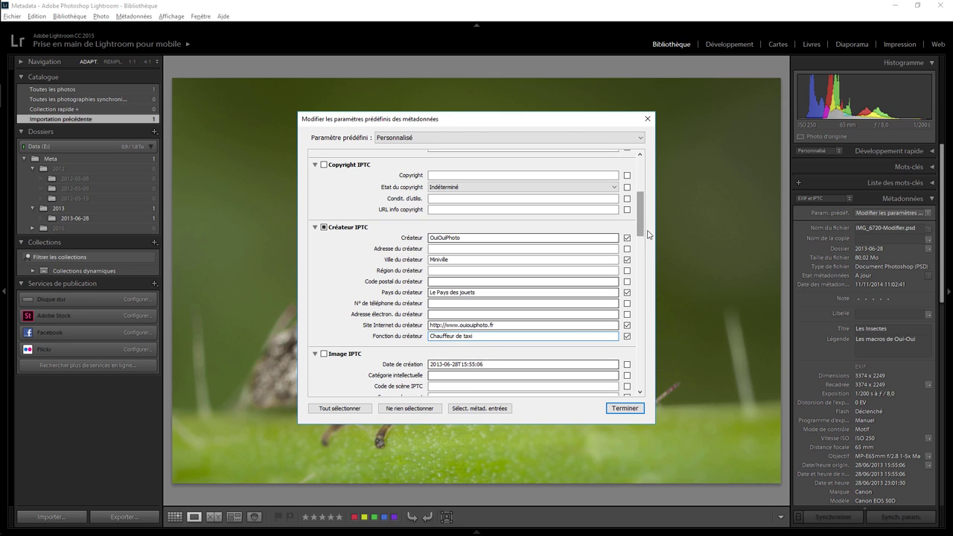
drag(641, 232, 641, 197)
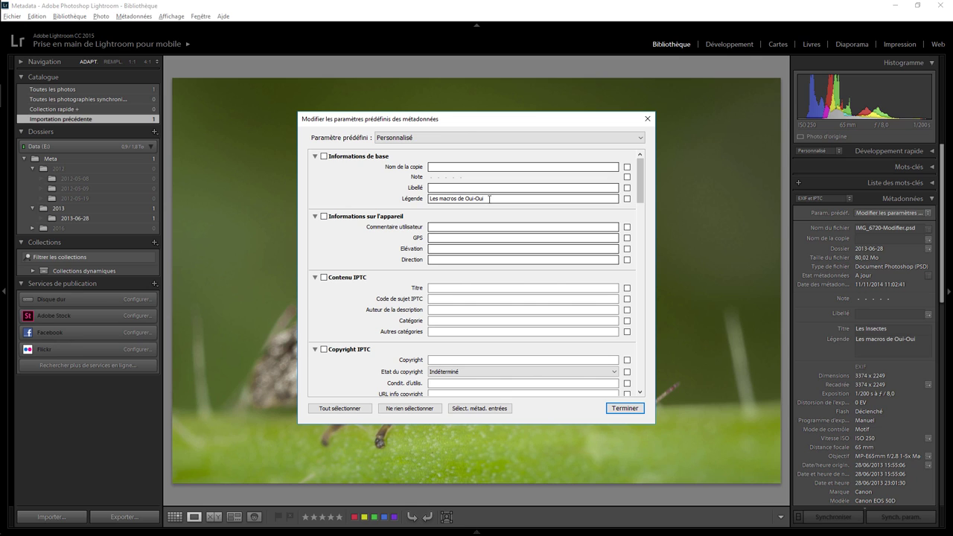
Step: Put OuiOuiPhoto in the preset's Copyright IPTC Copyright field
drag(642, 198, 640, 276)
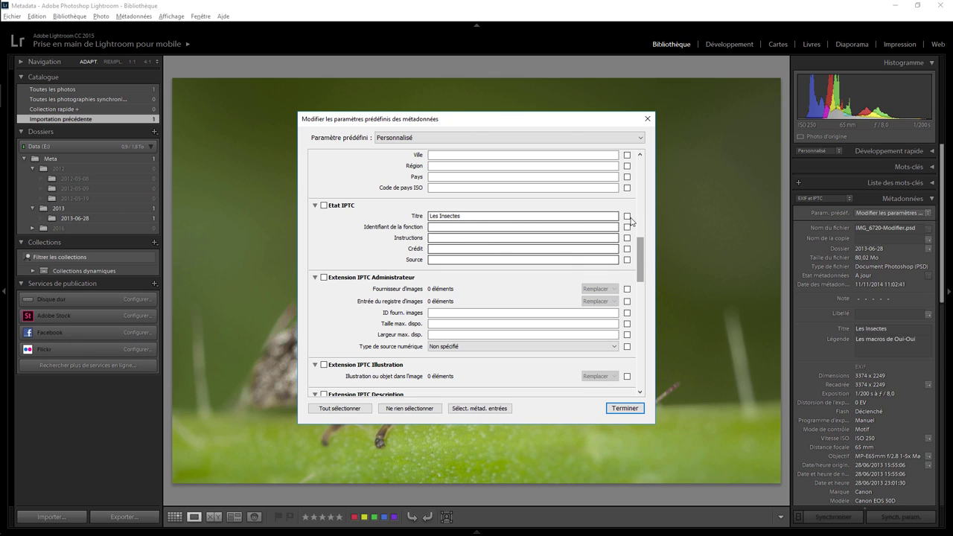
mouse_move(640, 256)
mouse_down()
mouse_move(640, 271)
mouse_move(638, 206)
mouse_up()
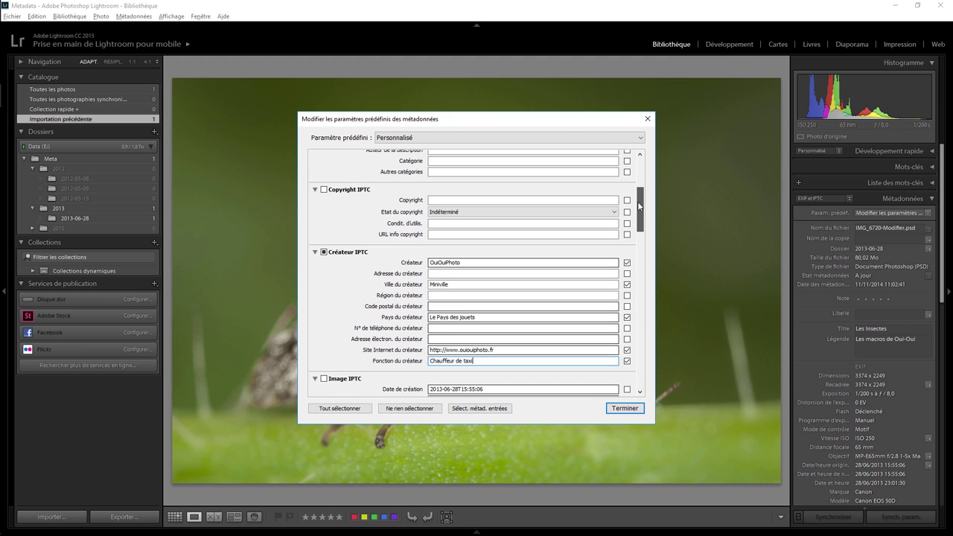
click(468, 200)
text(OuiOuiPhoto)
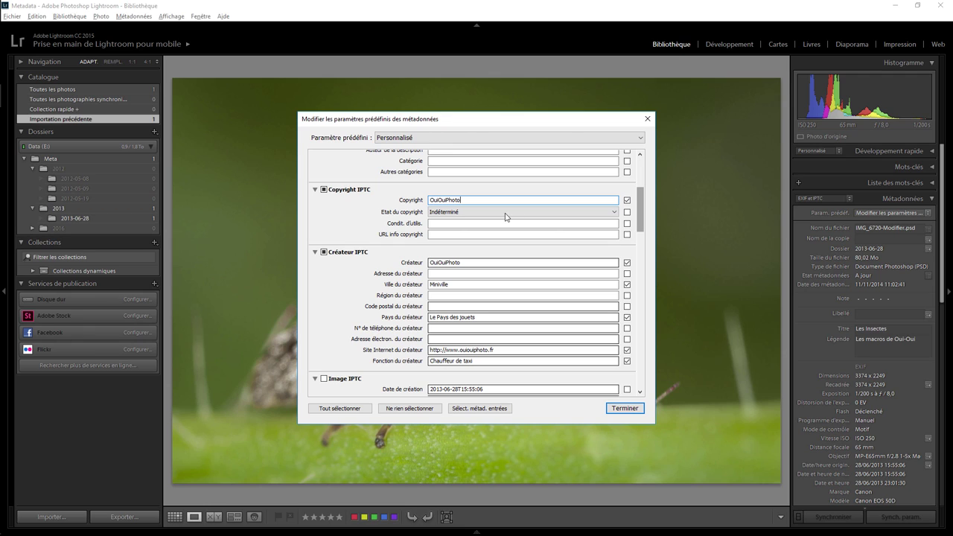
click(440, 214)
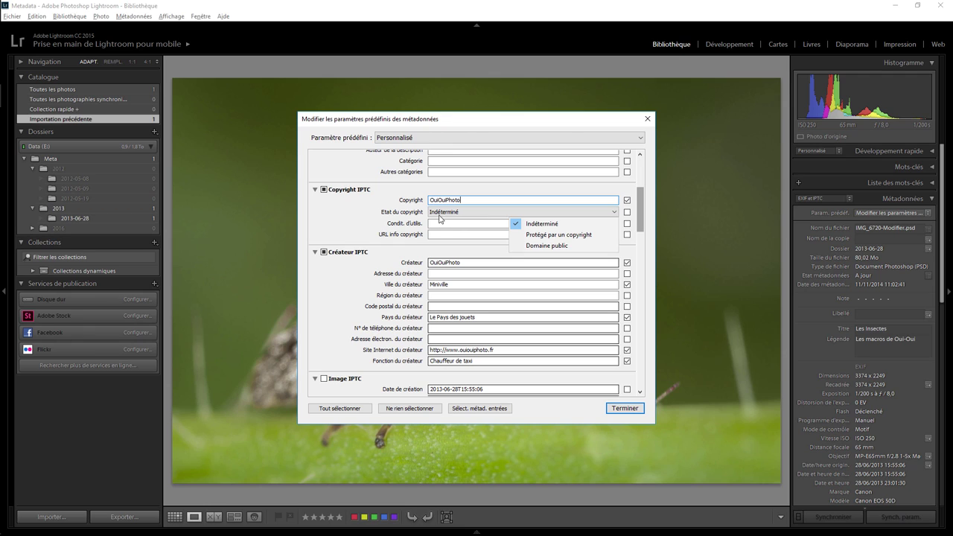
click(529, 235)
click(440, 222)
text(Creative commons)
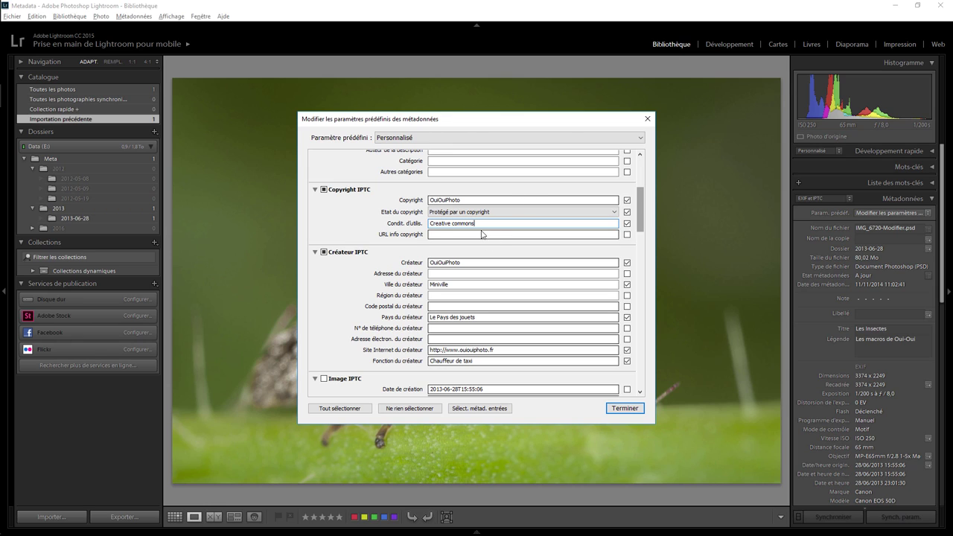
click(487, 234)
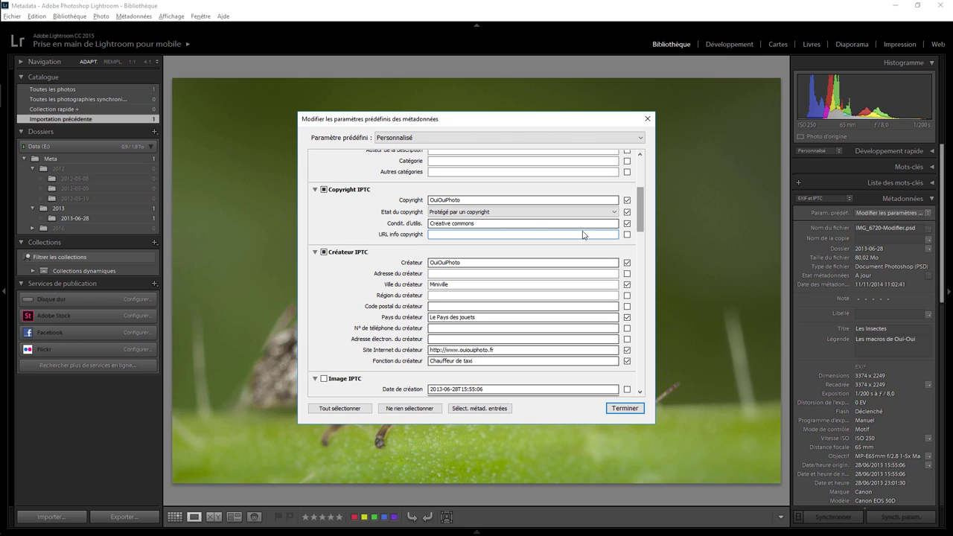
drag(641, 214, 649, 165)
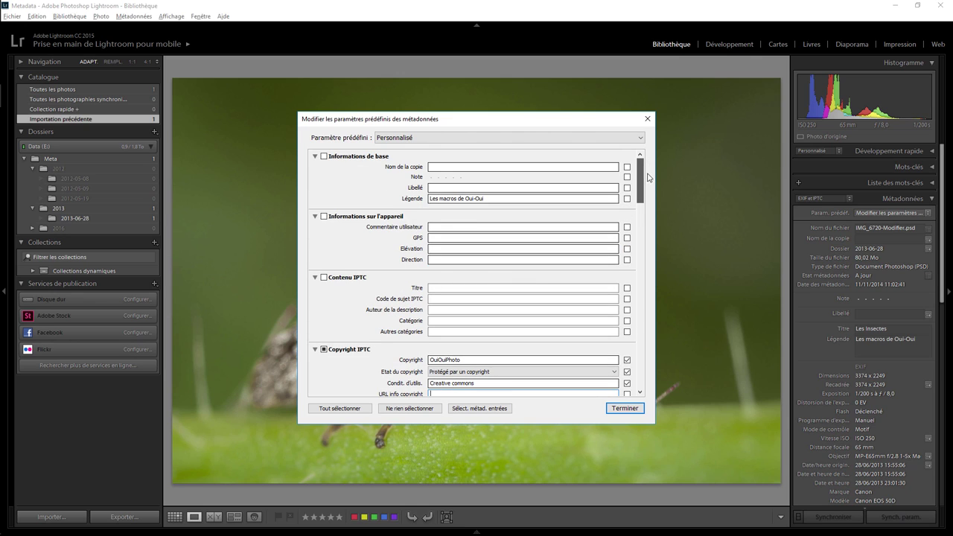
scroll(648, 176, down, 3)
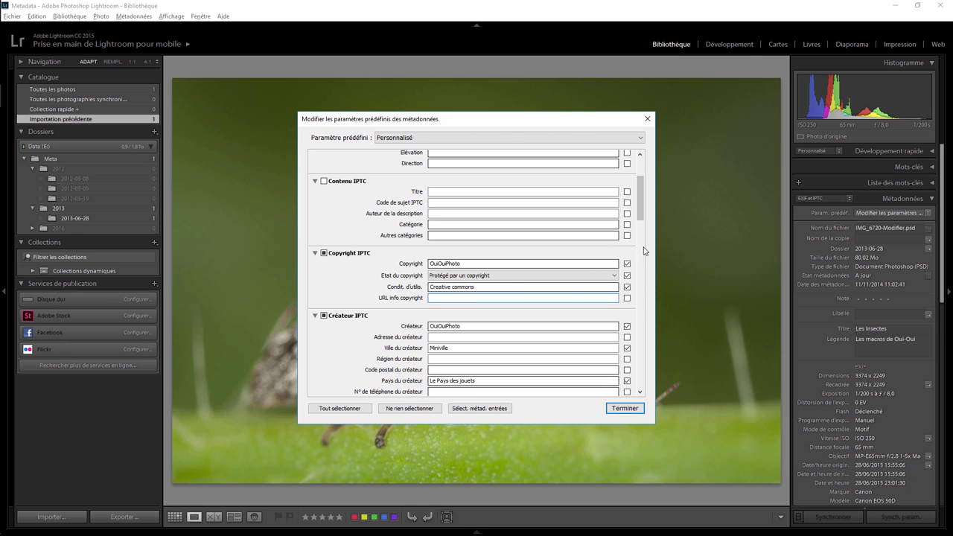
scroll(643, 227, down, 3)
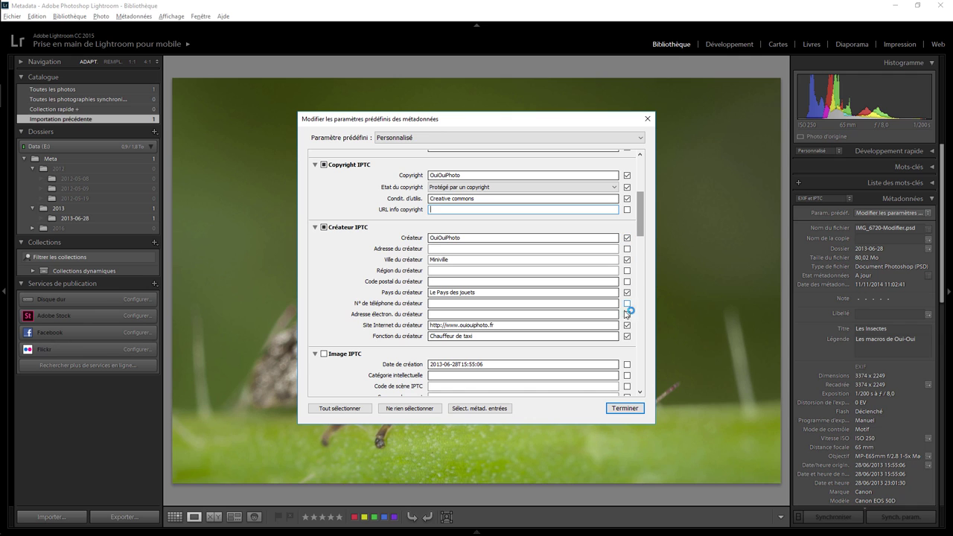
mouse_move(642, 227)
mouse_down()
mouse_move(645, 384)
mouse_move(641, 199)
mouse_up()
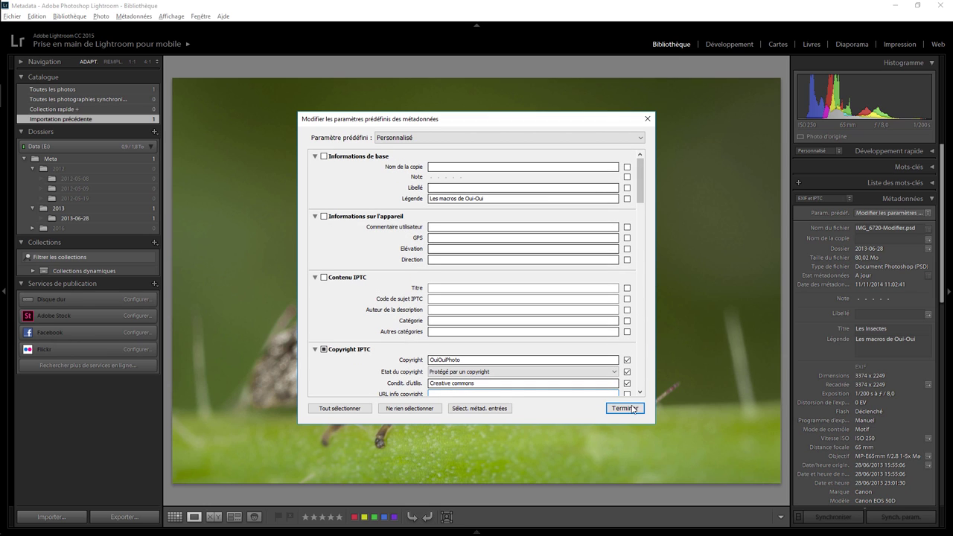
Step: Finish editing and save the settings as a new preset named OuiOuiPhoto
click(633, 408)
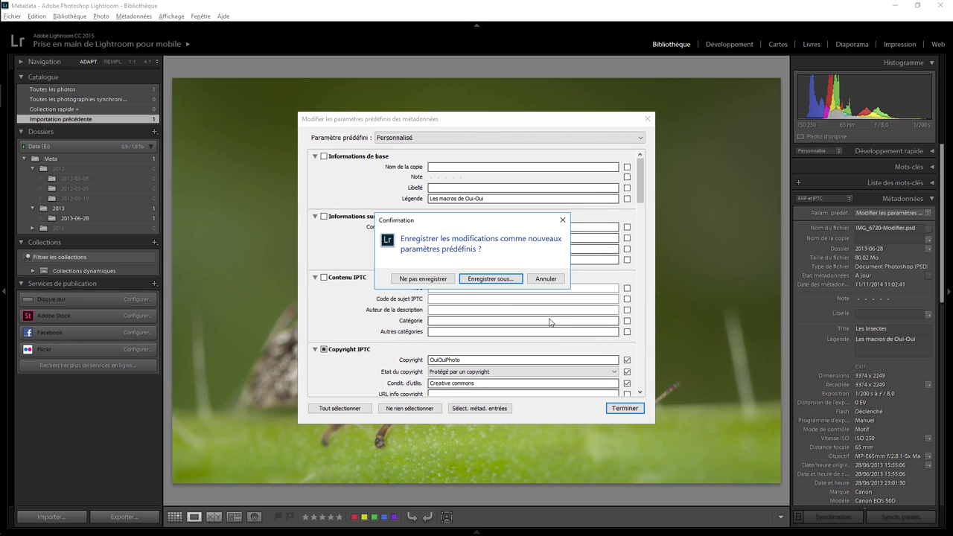
click(480, 279)
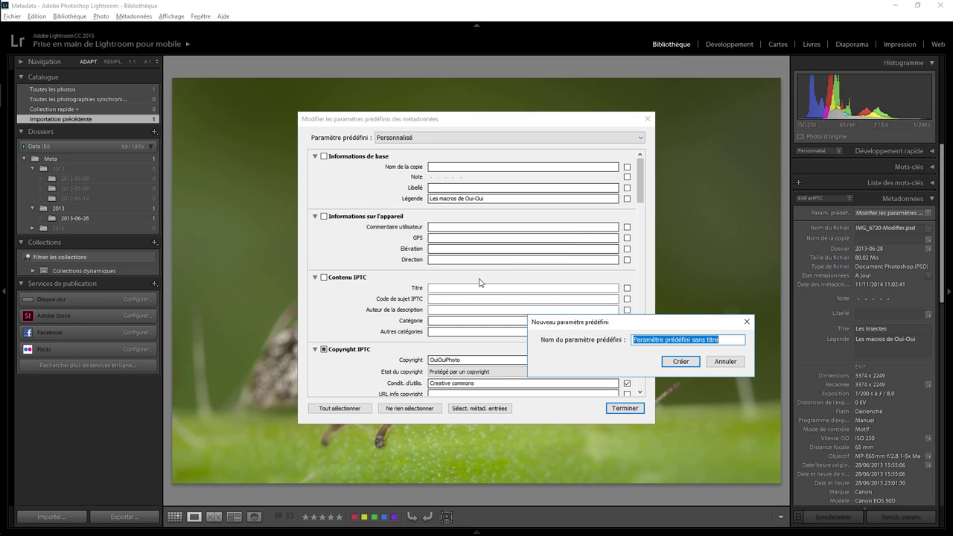
text(OuiOuiPhoto)
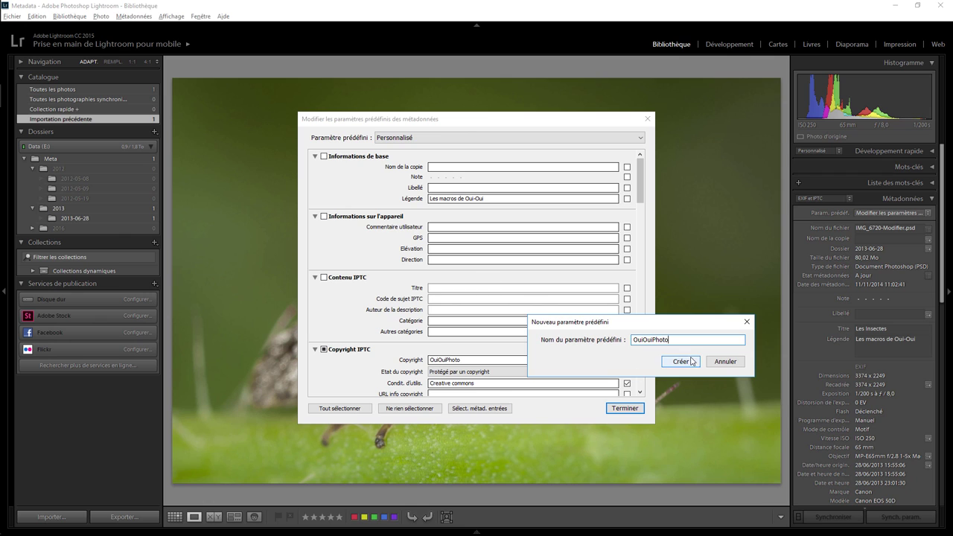
click(682, 361)
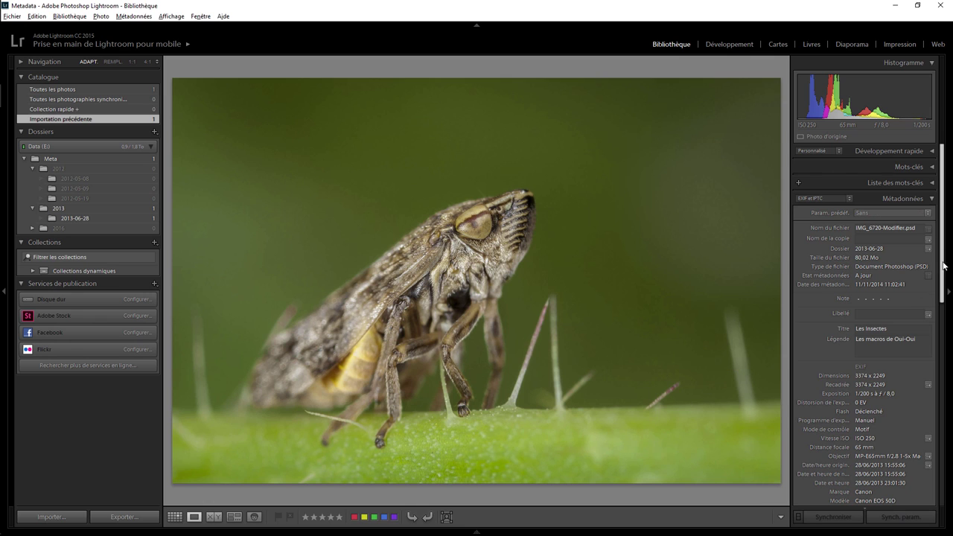
drag(943, 266, 944, 370)
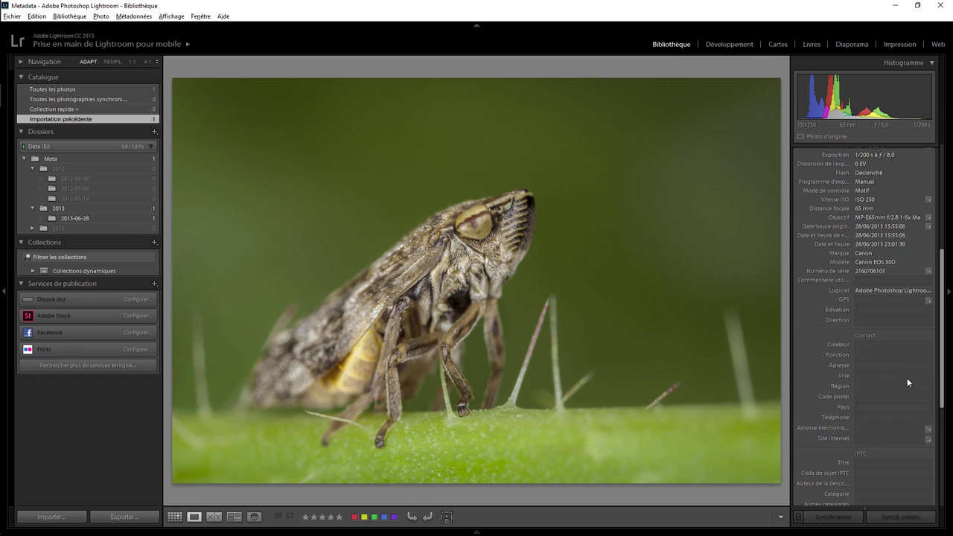
drag(946, 404, 944, 478)
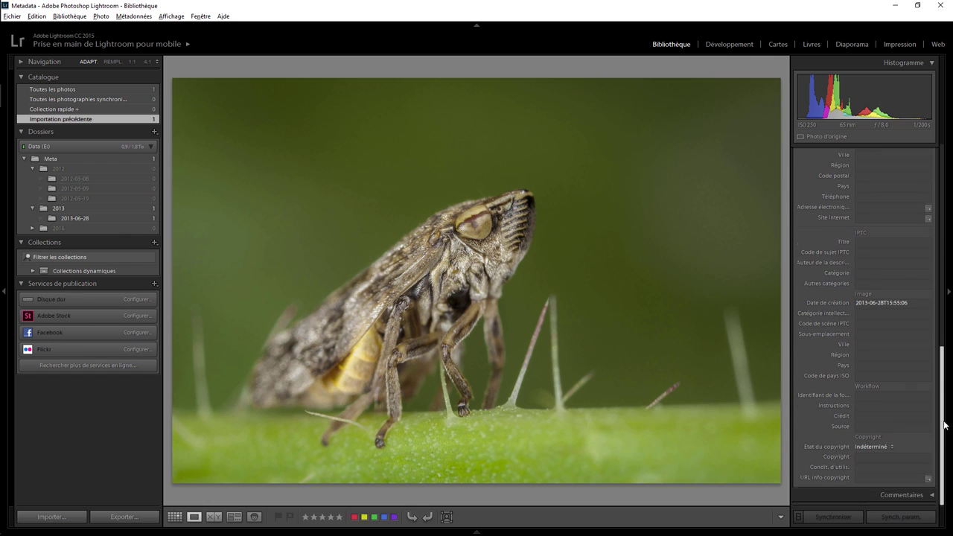
scroll(943, 425, up, 15)
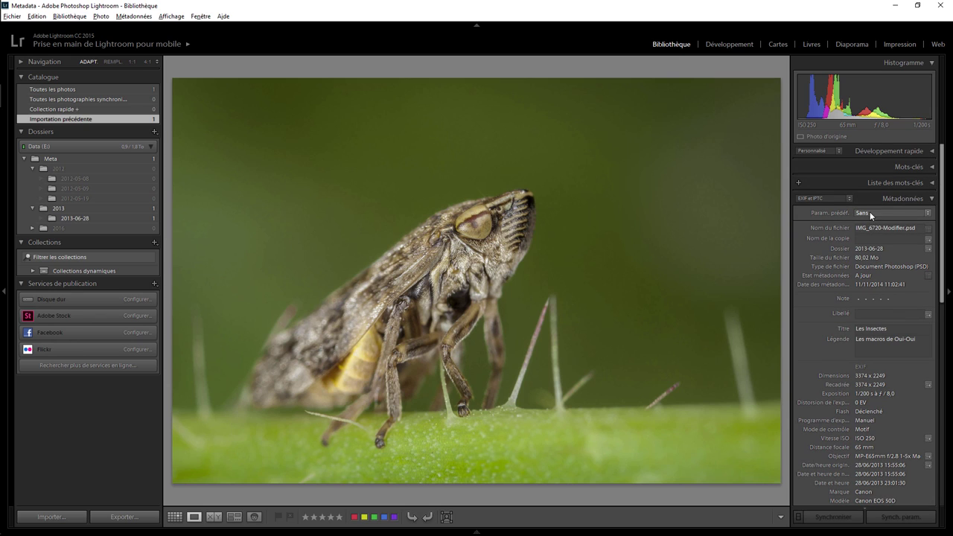
Step: Choose OuiOuiPhoto in Param. prédéf. and check the filled Contact fields
click(869, 212)
click(835, 242)
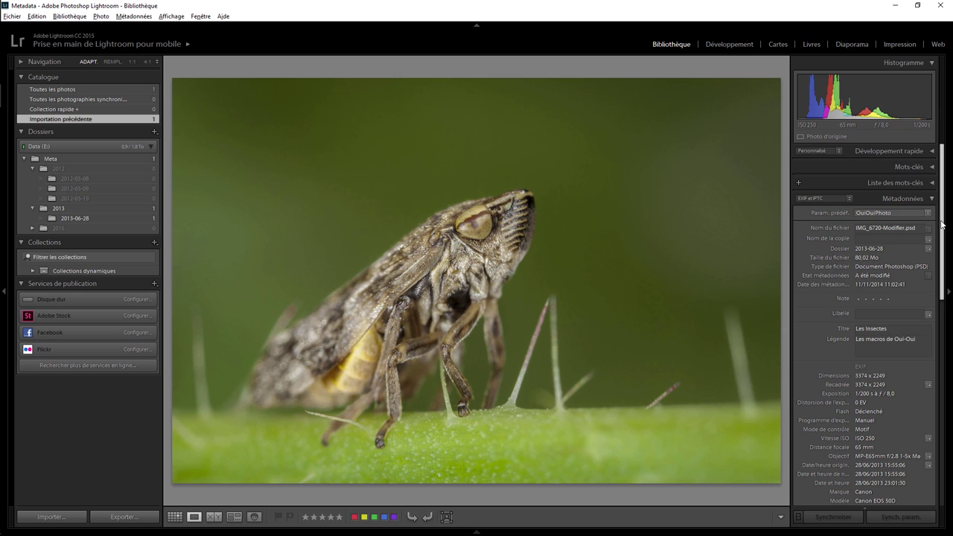
drag(941, 224, 941, 336)
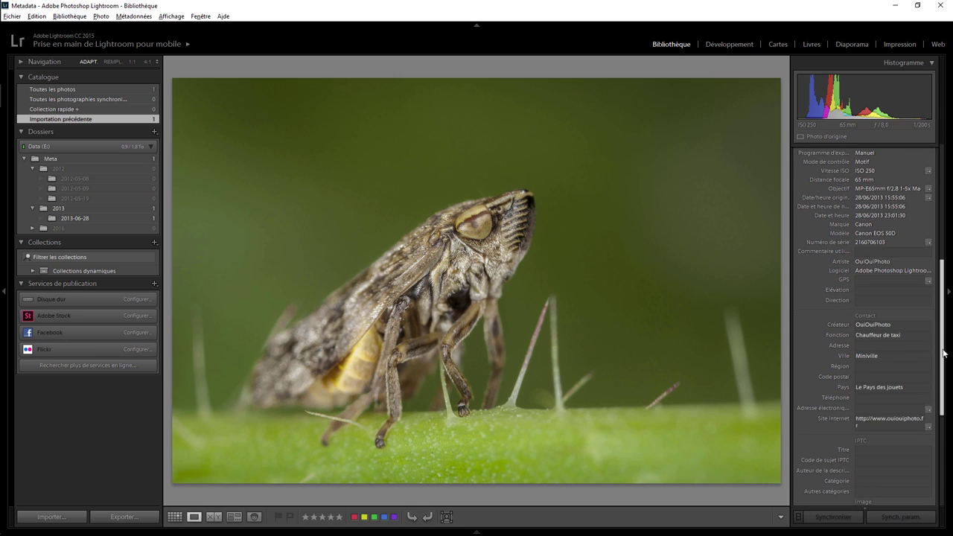
mouse_move(943, 352)
mouse_down()
mouse_move(942, 455)
mouse_move(937, 233)
mouse_up()
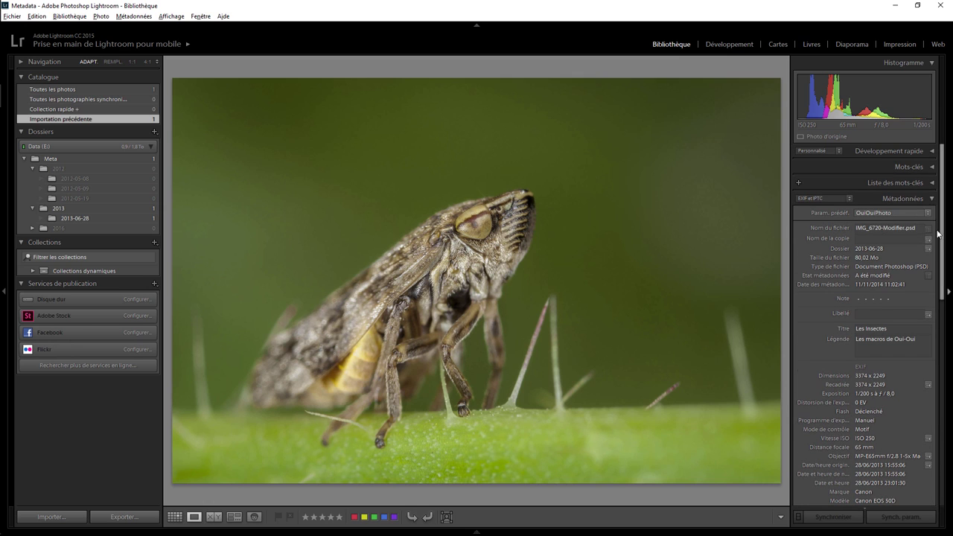
Step: Set the photo's metadata preset to Sans and review the retained OuiOuiPhoto fields
click(885, 212)
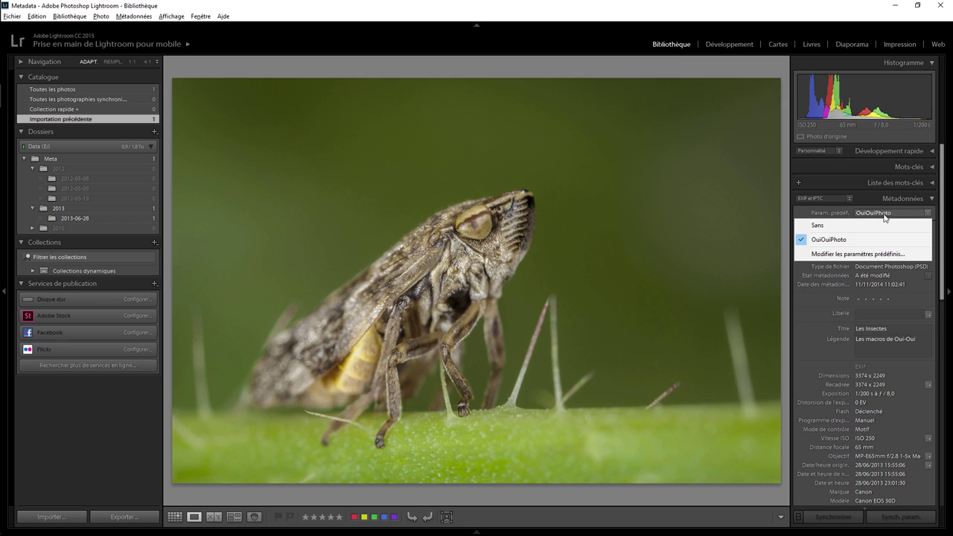
click(827, 228)
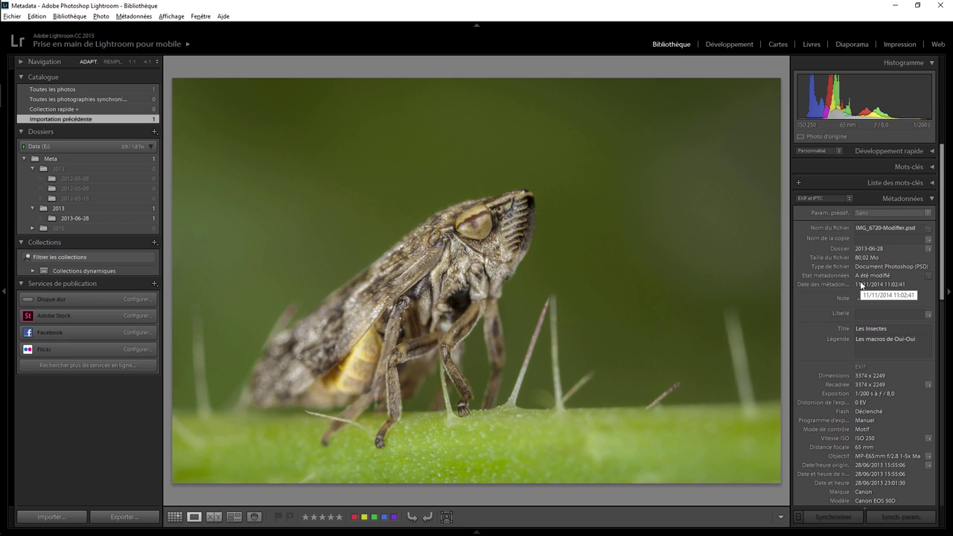
drag(941, 240, 942, 335)
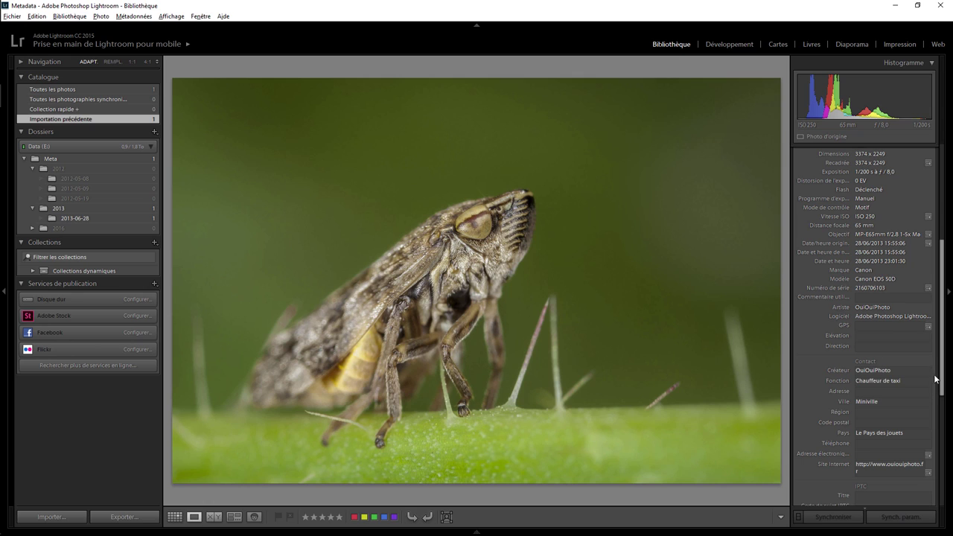
drag(941, 381, 941, 418)
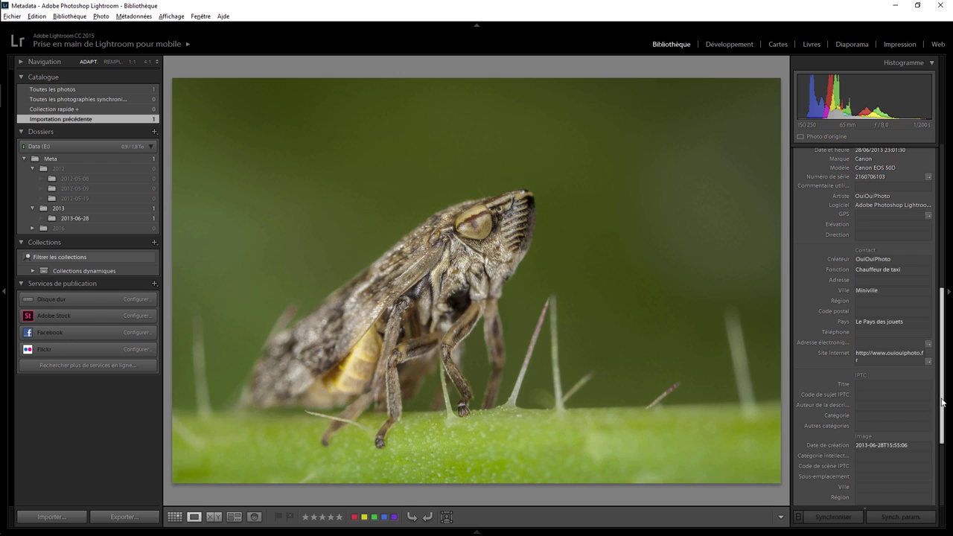
drag(942, 416, 943, 476)
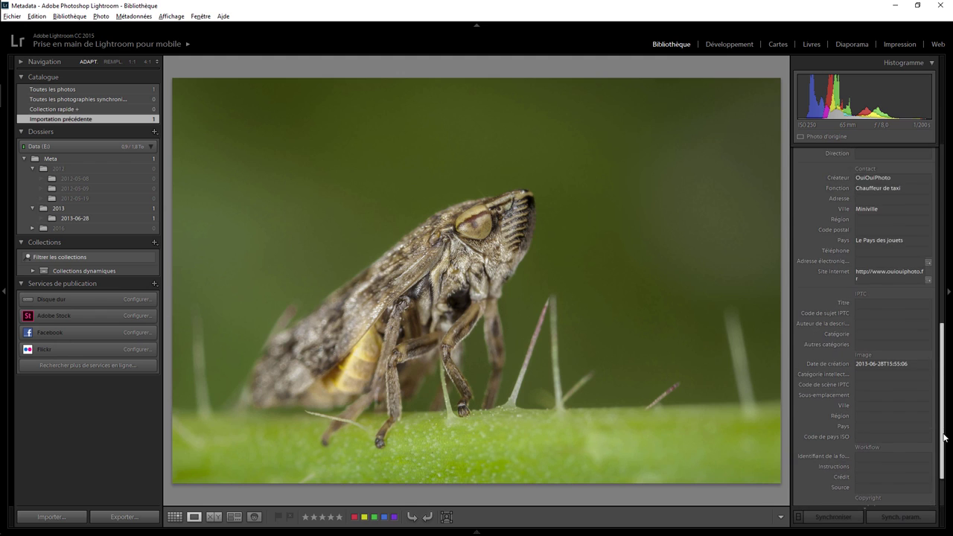
drag(943, 477, 946, 248)
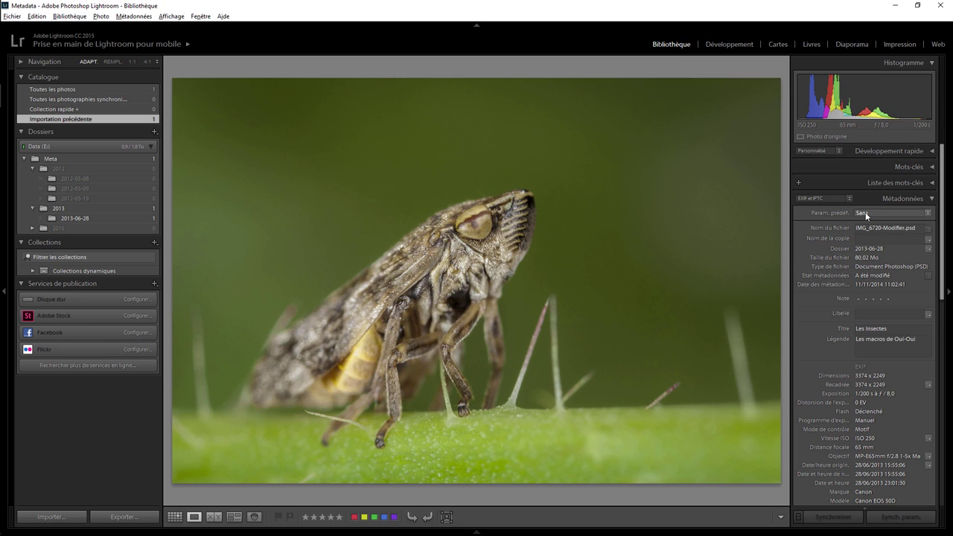
click(865, 214)
Step: Tick every preset field, clear the caption and copyright, and set copyright status Indéterminé
click(852, 255)
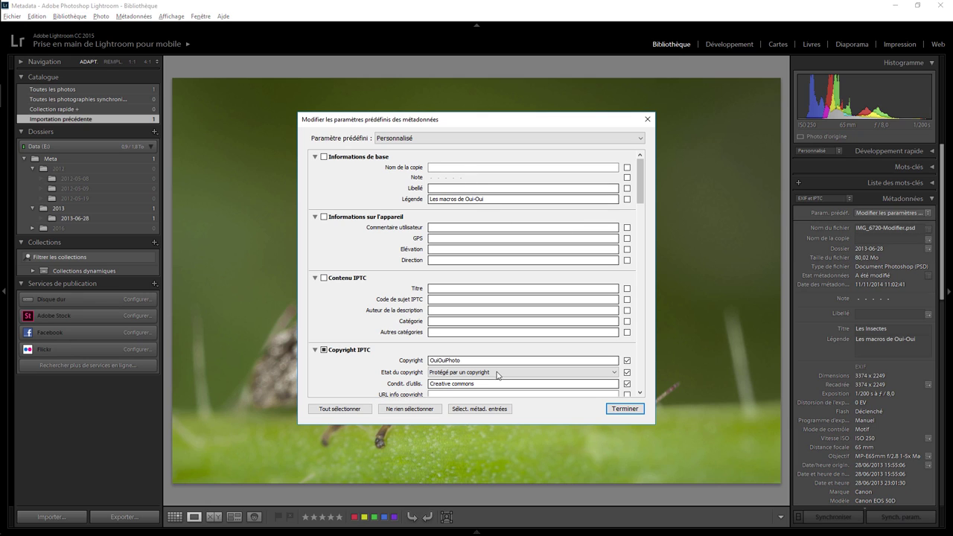
click(411, 410)
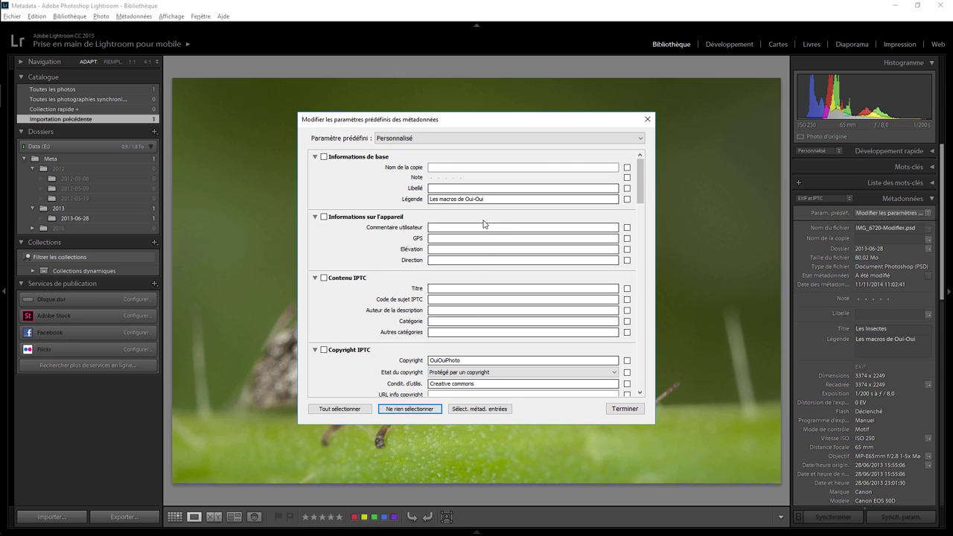
click(354, 410)
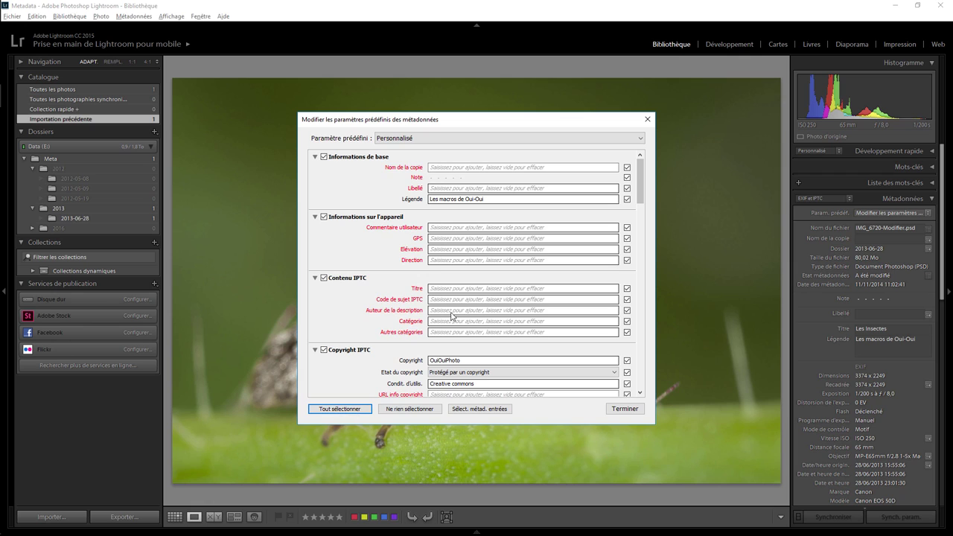
click(471, 200)
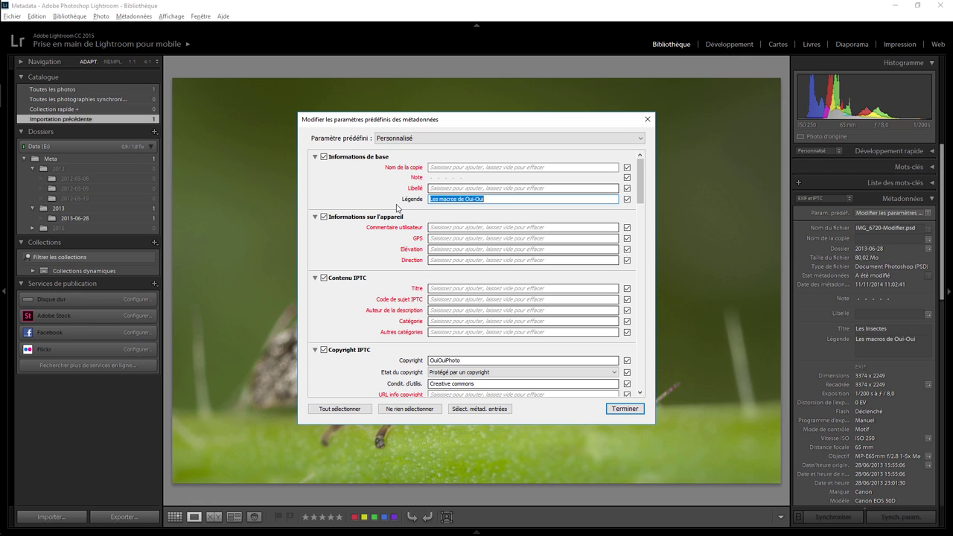
key(BackSpace)
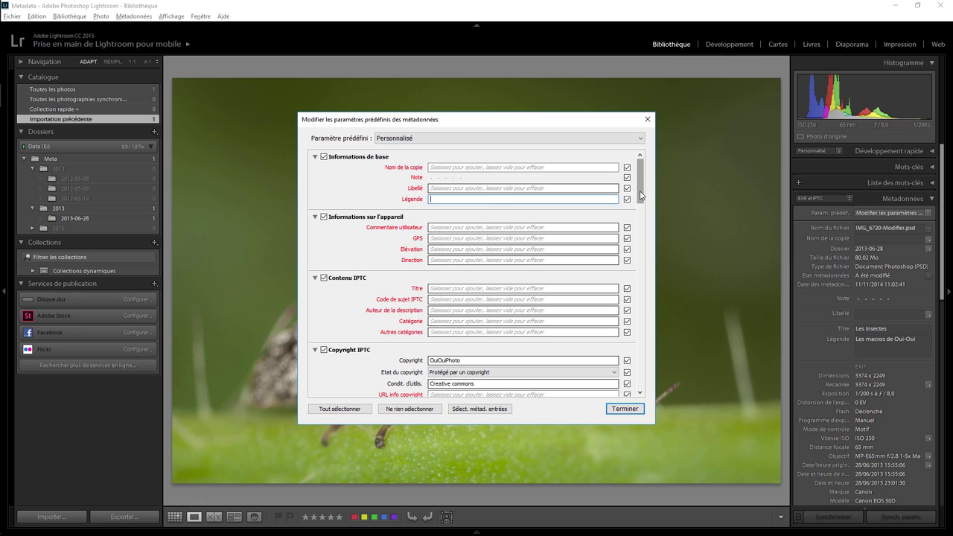
drag(642, 192, 640, 227)
click(476, 189)
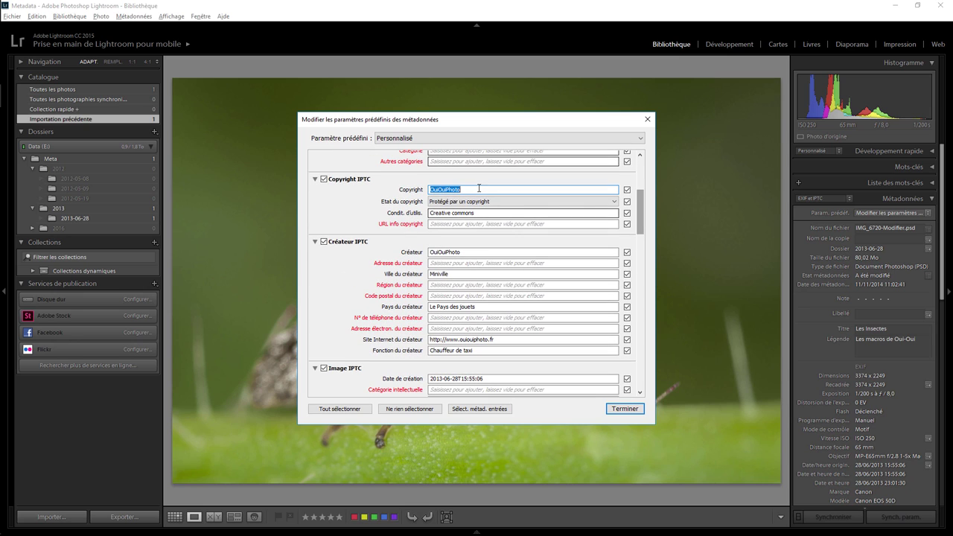
key(BackSpace)
click(500, 207)
click(536, 211)
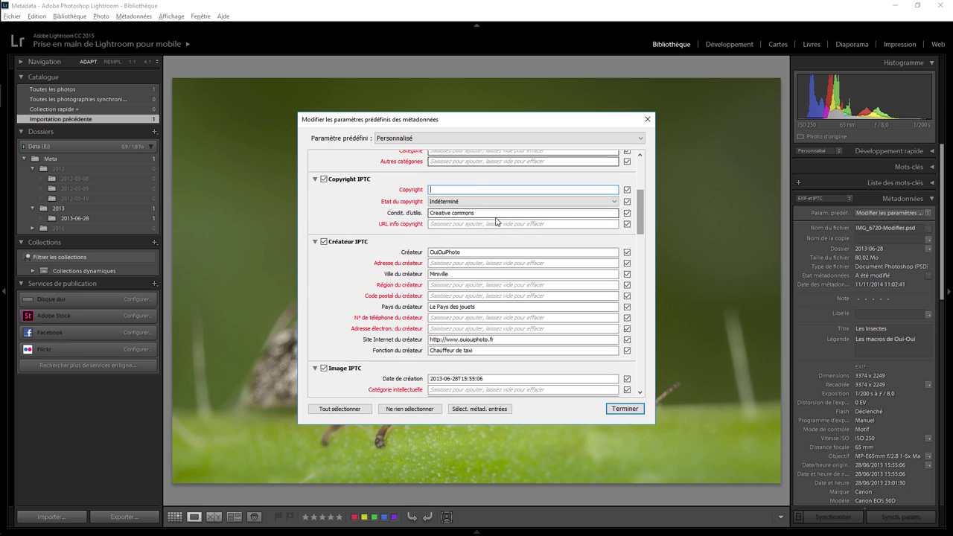
Step: Clear the usage terms and the creator's name, city, country, website and job title
click(492, 213)
key(BackSpace)
click(483, 251)
key(BackSpace)
click(461, 274)
key(BackSpace)
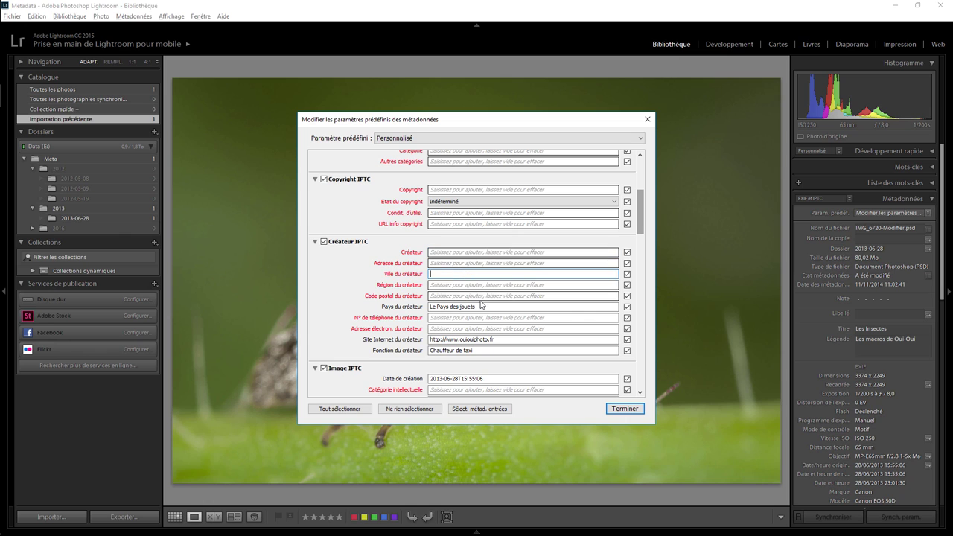
click(488, 305)
key(BackSpace)
click(469, 340)
key(BackSpace)
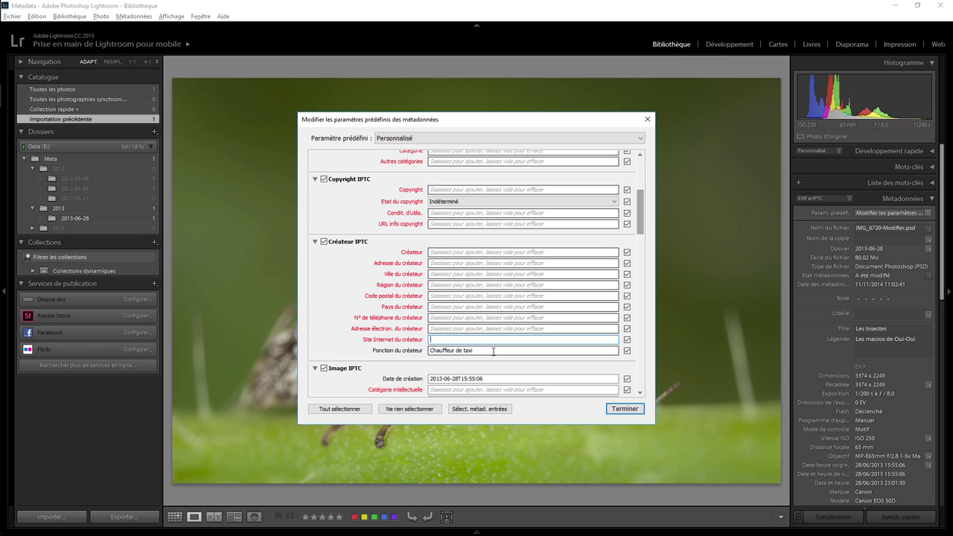
click(494, 351)
key(BackSpace)
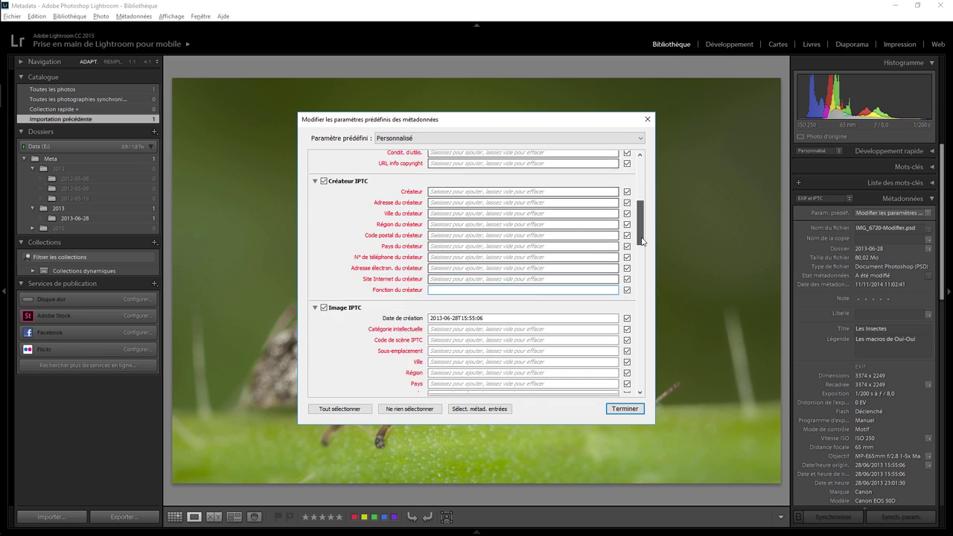
Step: Clear the title 'Les Insectes' and the creation date
mouse_move(640, 230)
mouse_down()
mouse_move(639, 281)
mouse_move(640, 165)
mouse_move(650, 378)
mouse_up()
click(484, 192)
key(BackSpace)
click(518, 265)
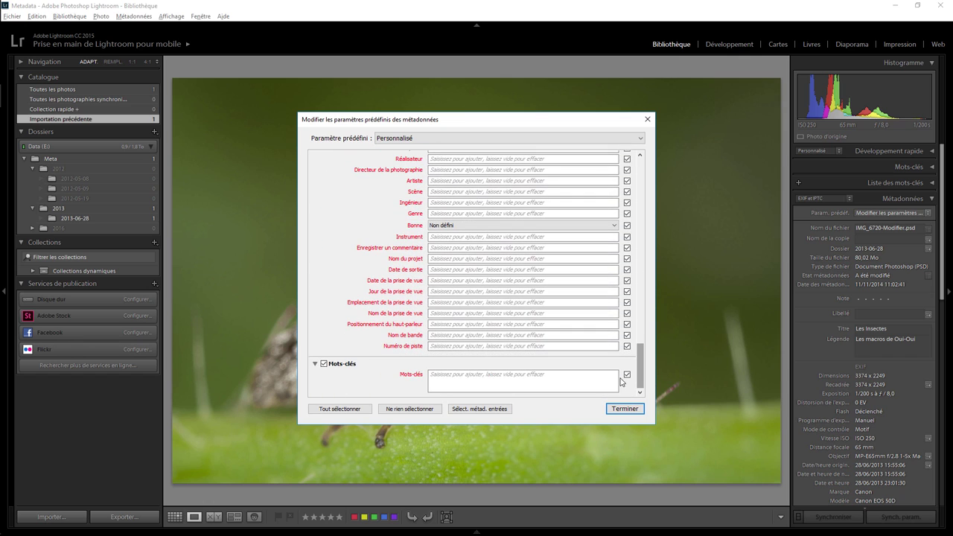
Step: Store the current blank settings as new preset 'Effacement', then close the editor with Done
click(639, 139)
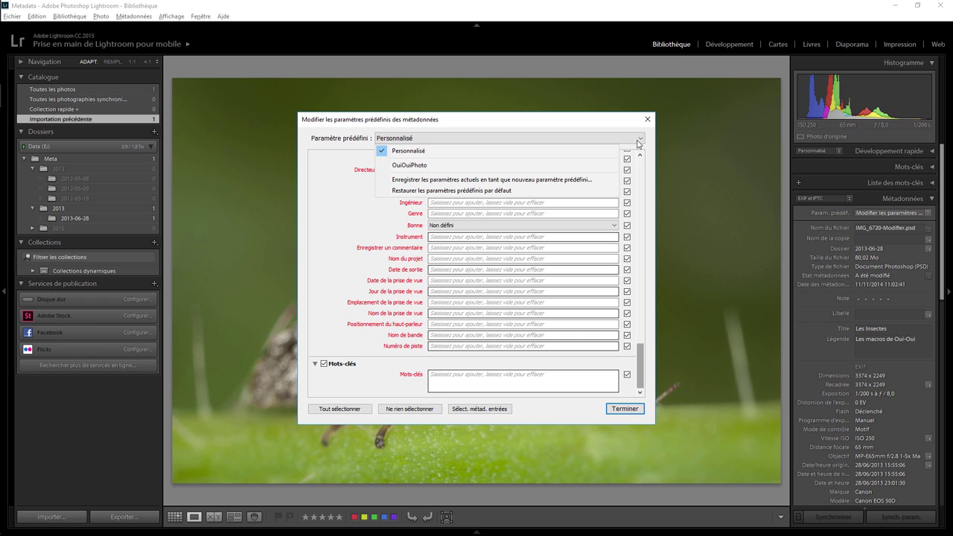
click(463, 182)
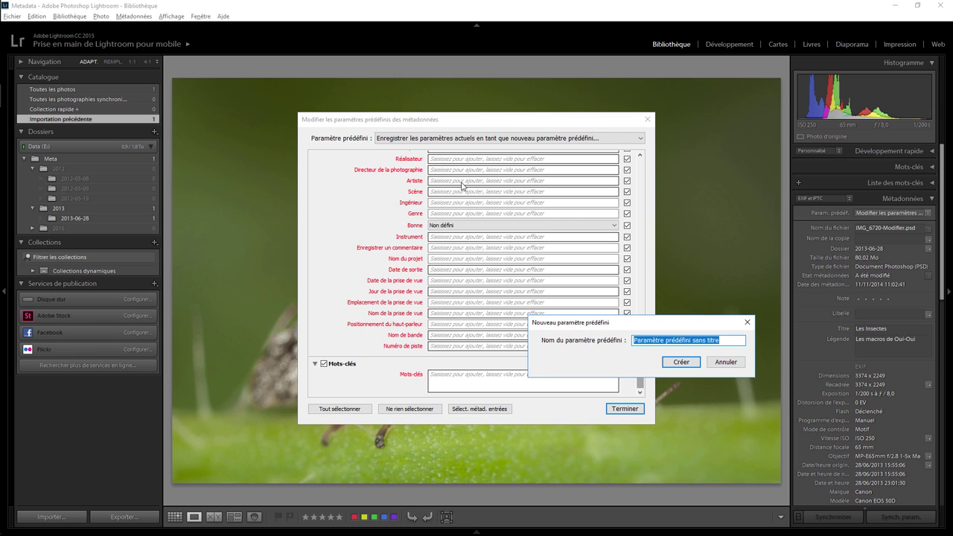
text(Effacement)
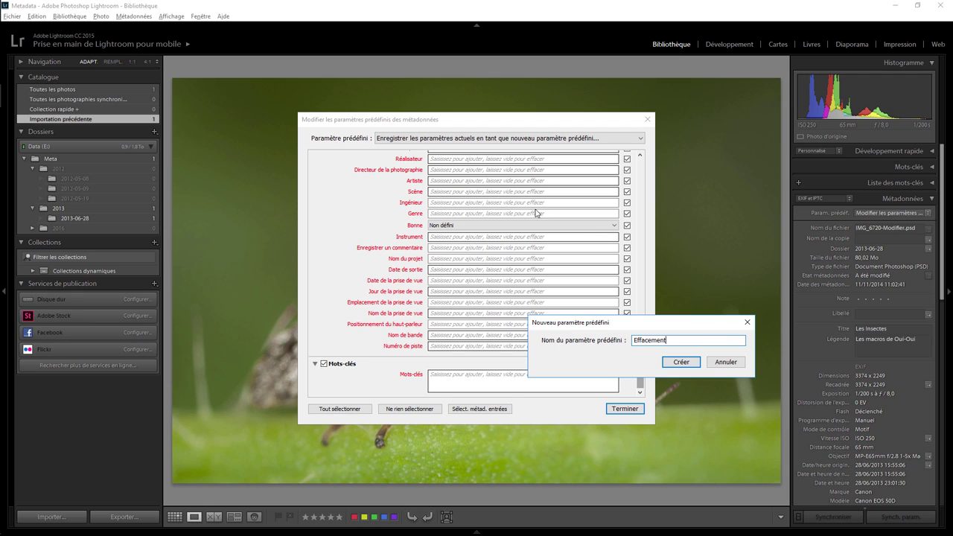
click(680, 361)
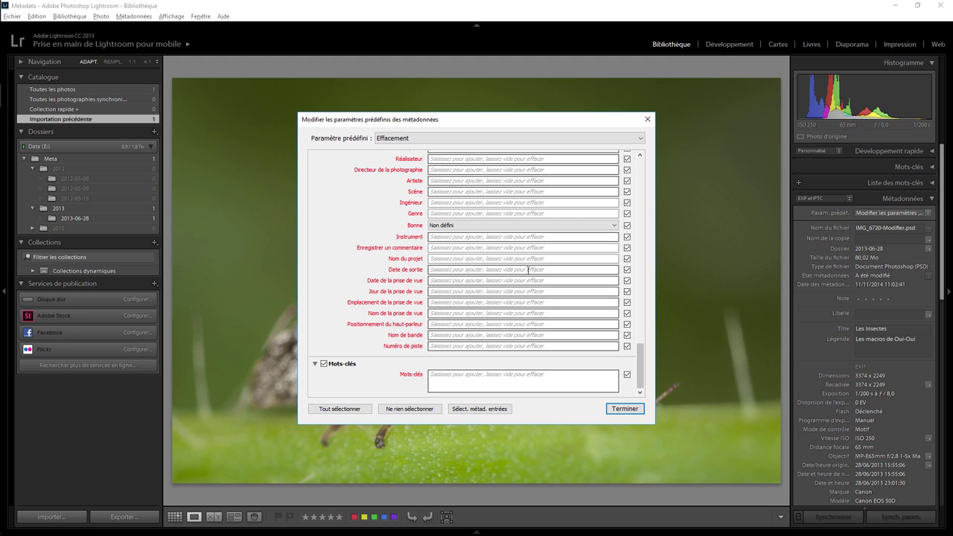
drag(639, 365, 648, 163)
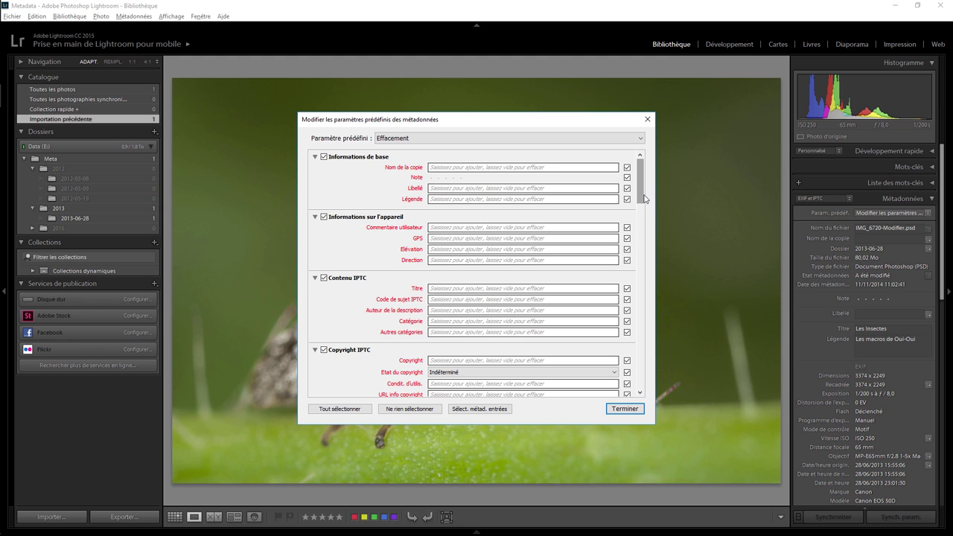
drag(643, 195, 644, 394)
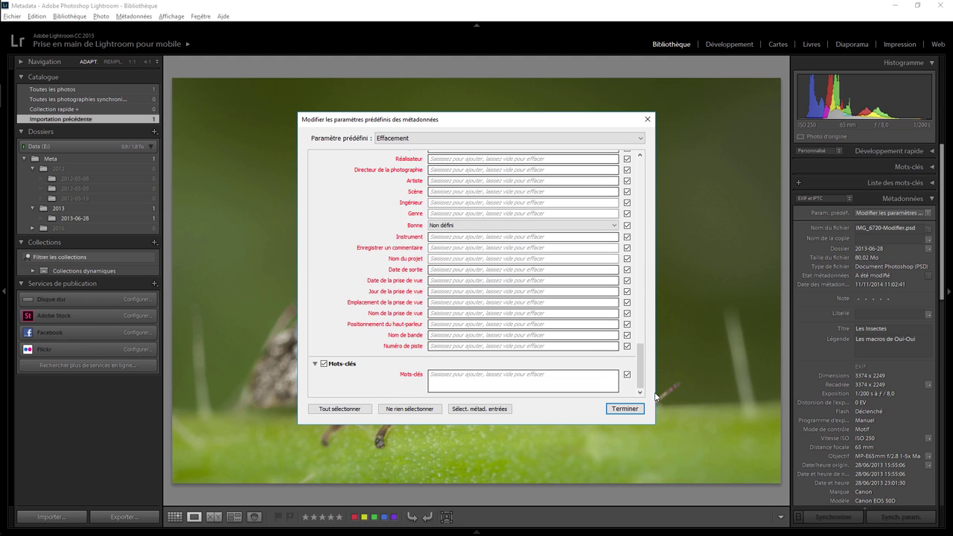
click(624, 408)
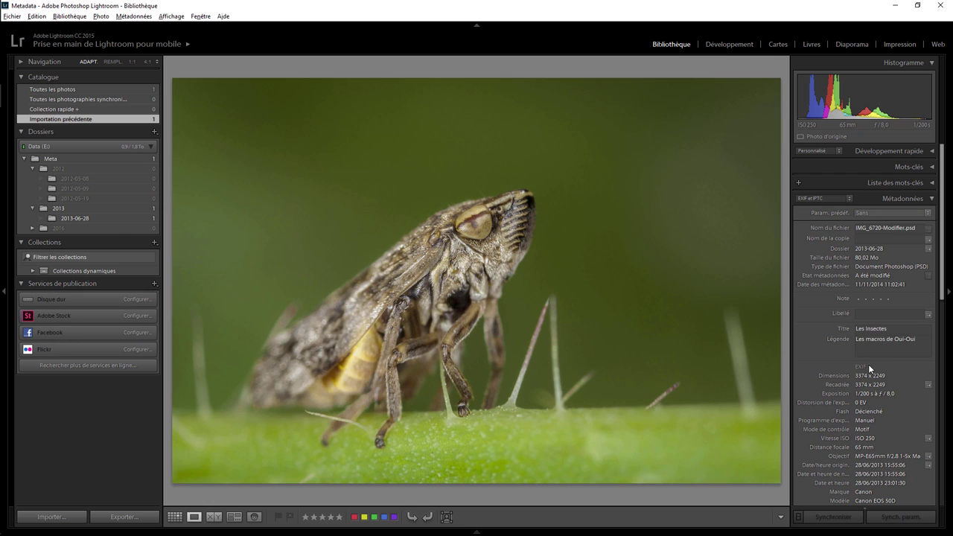
Step: Apply the Effacement preset to the insect photo and verify its fields are emptied
mouse_move(943, 278)
mouse_down()
mouse_move(942, 357)
mouse_move(943, 293)
mouse_up()
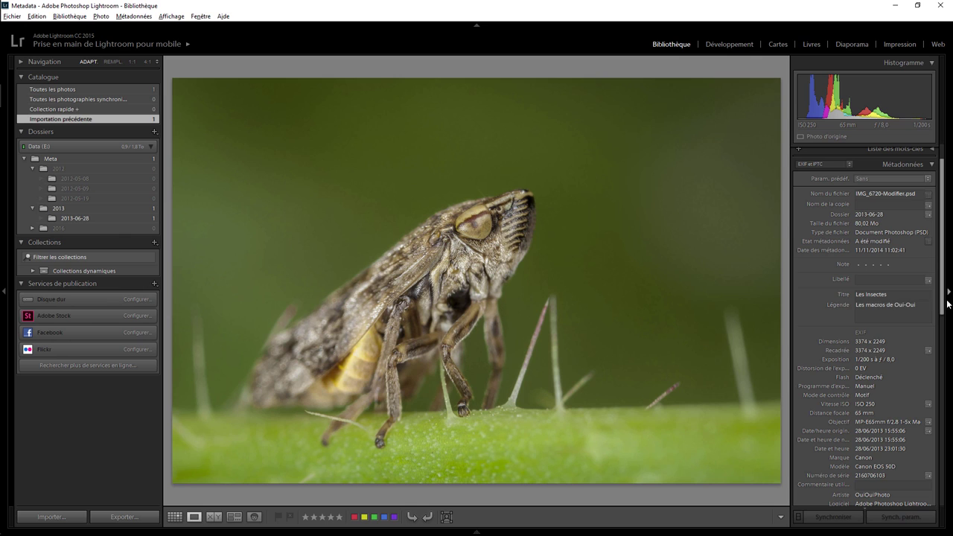
drag(943, 302, 943, 425)
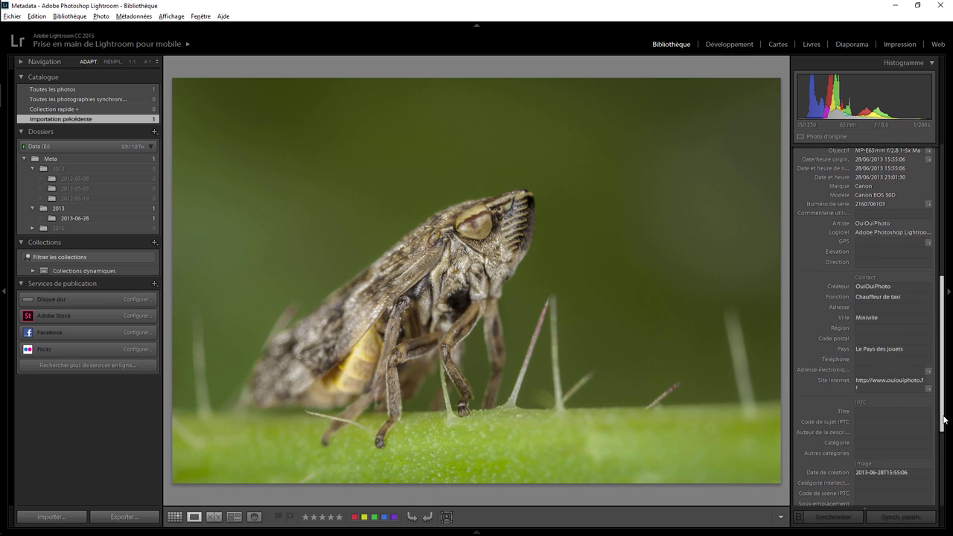
drag(949, 344, 949, 212)
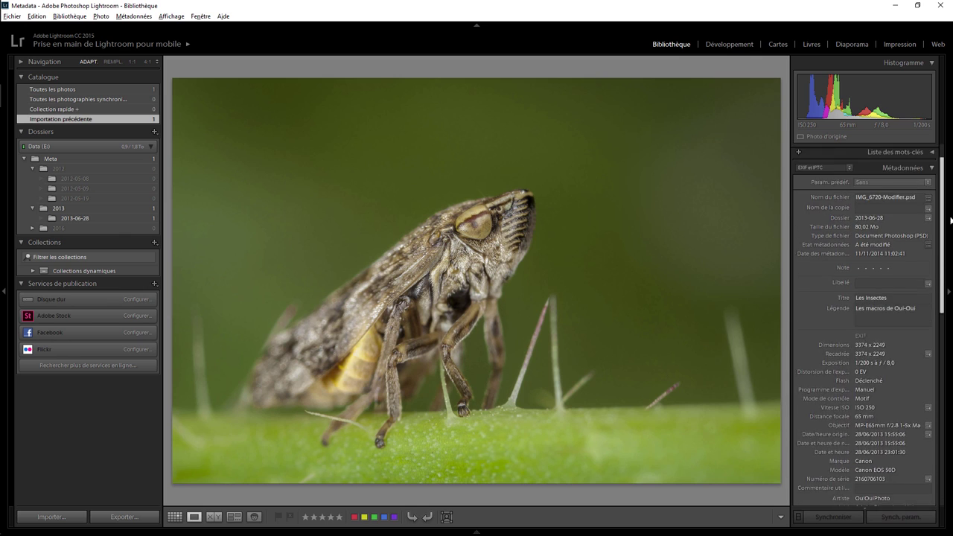
click(886, 215)
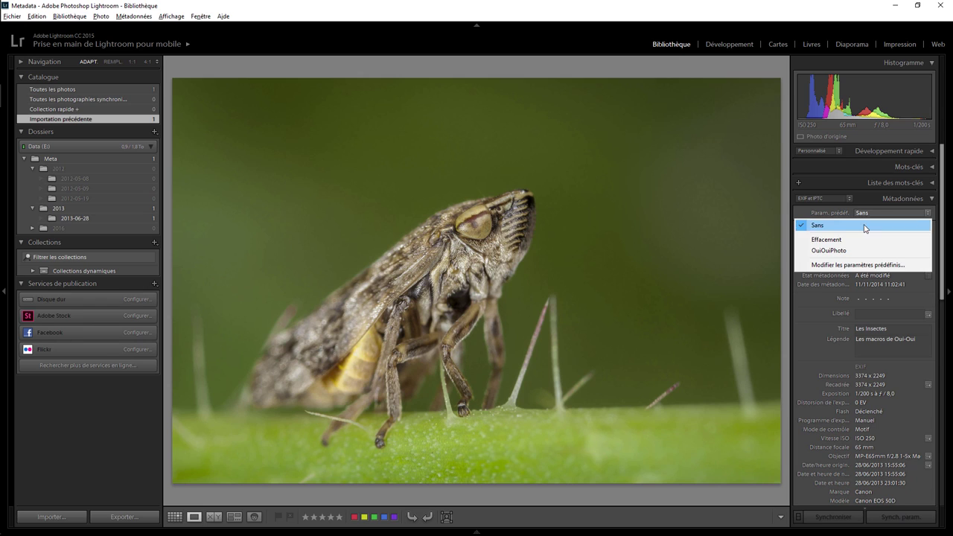
click(842, 239)
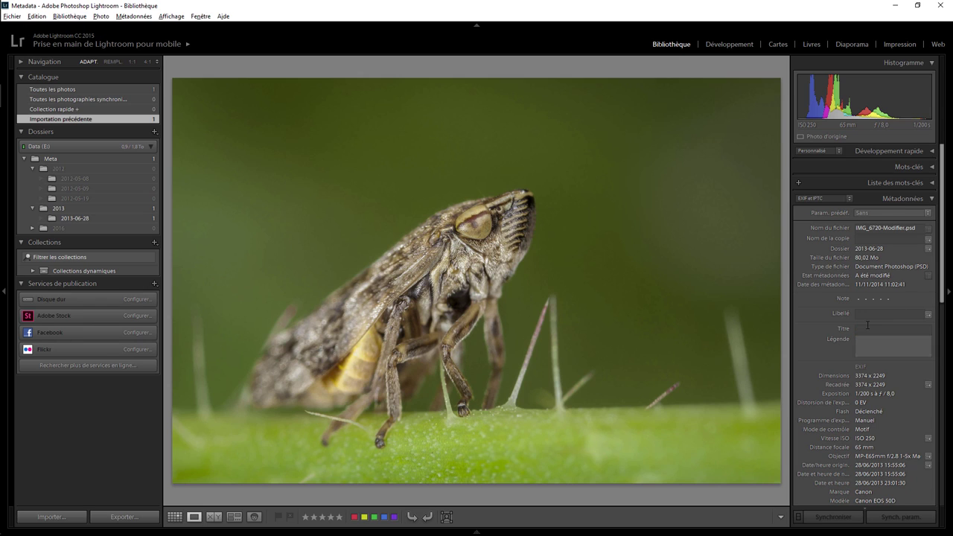
drag(945, 266, 945, 392)
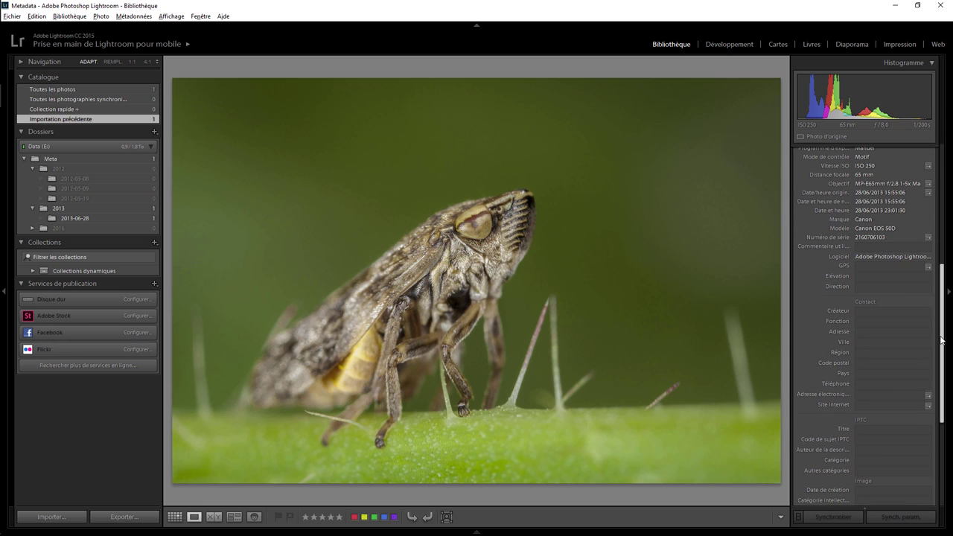
drag(945, 336, 945, 418)
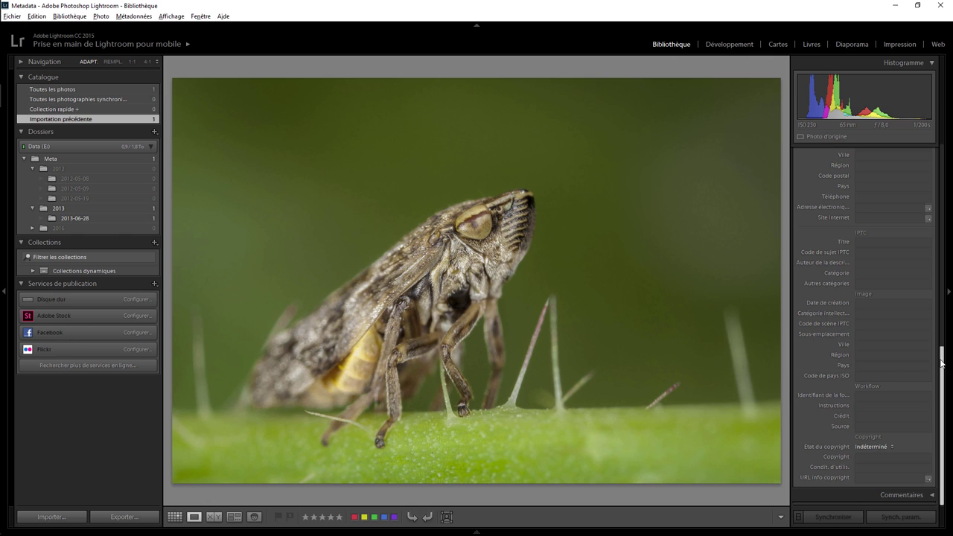
drag(944, 358, 943, 164)
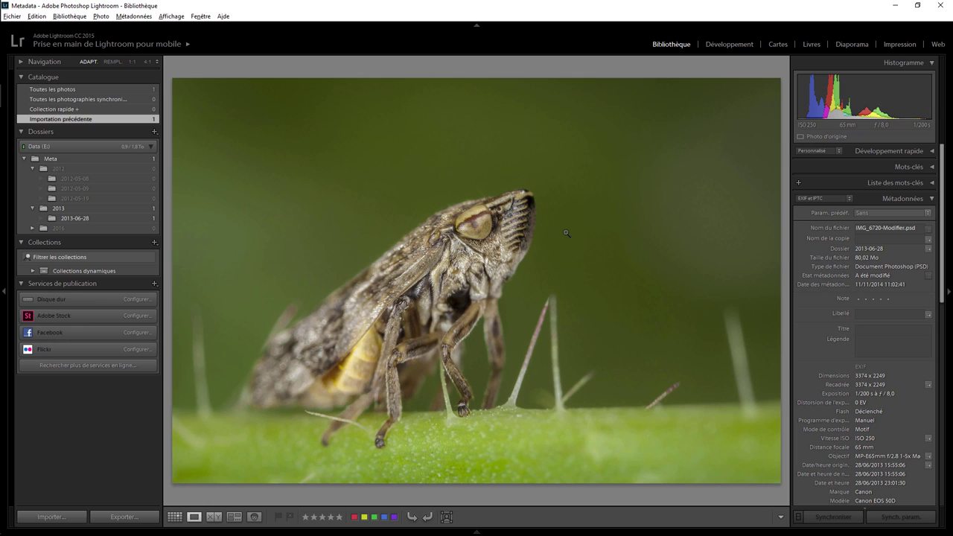
Step: Import IMG_6613-Modifier.psd from folder 2013-06-28, applying the OuiOuiPhoto metadata preset
click(12, 17)
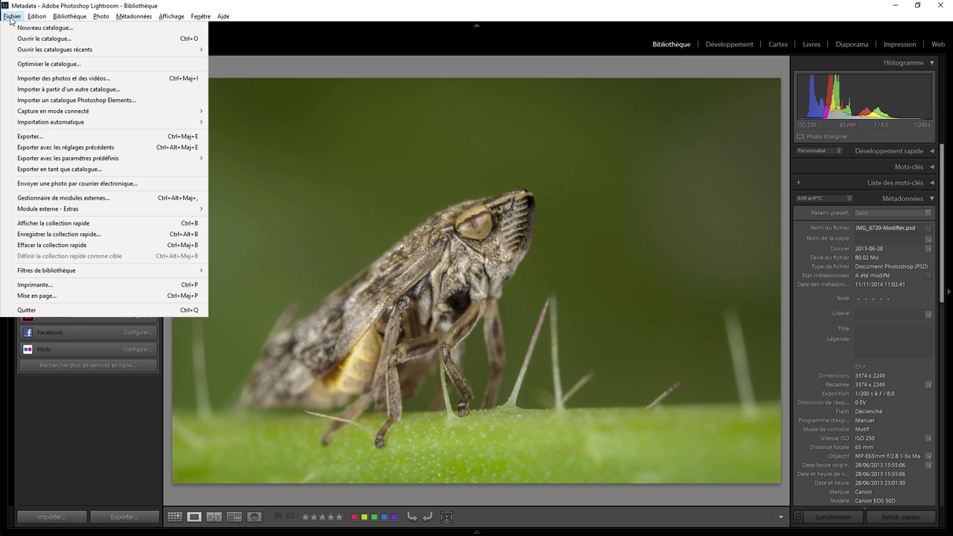
click(37, 78)
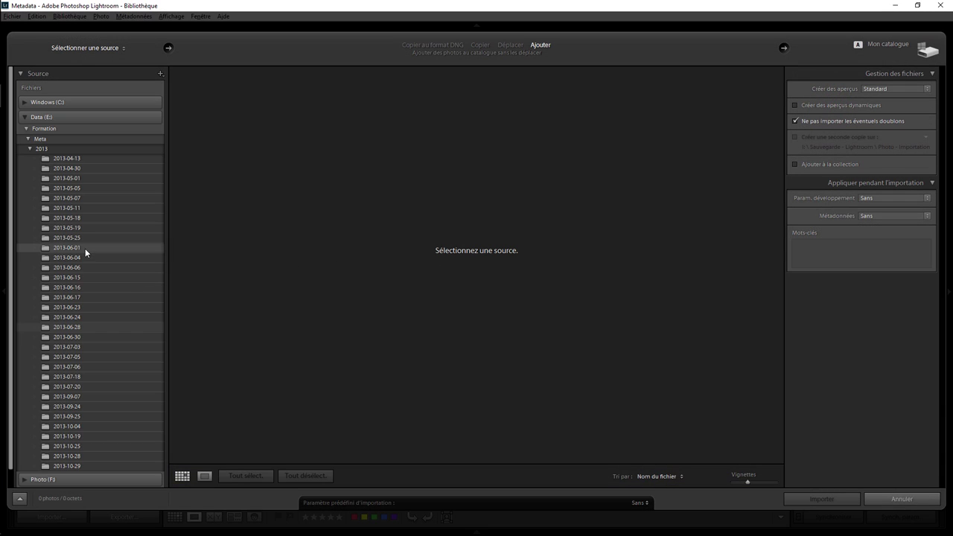
click(85, 247)
click(81, 288)
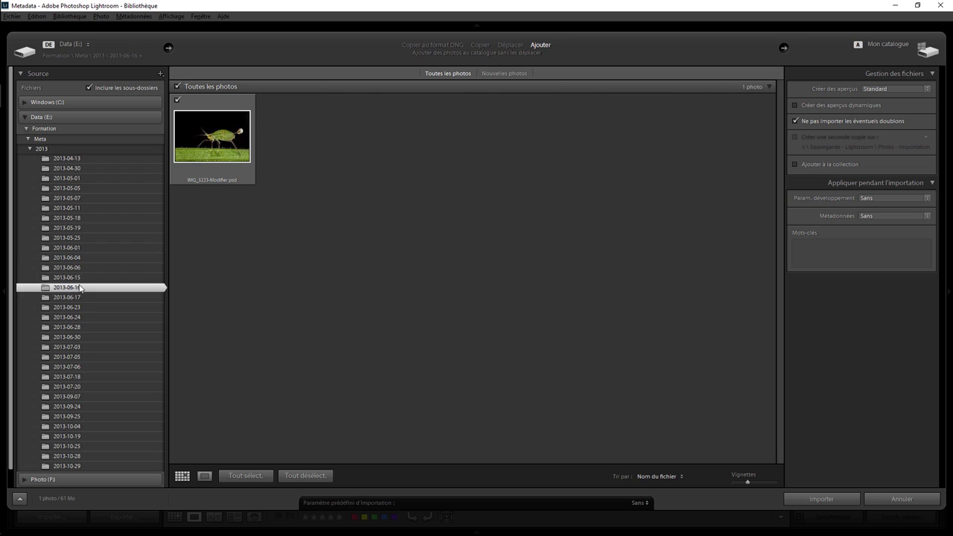
click(73, 328)
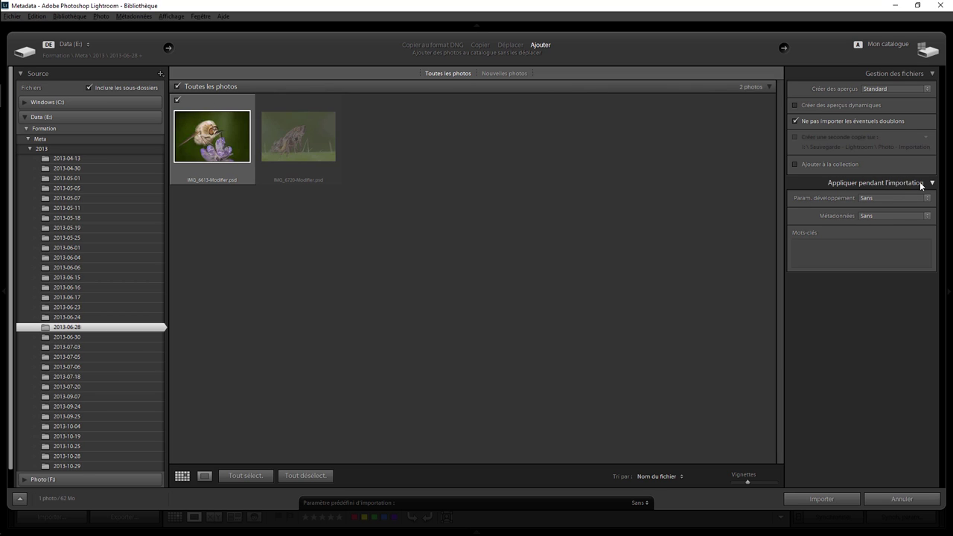
click(873, 214)
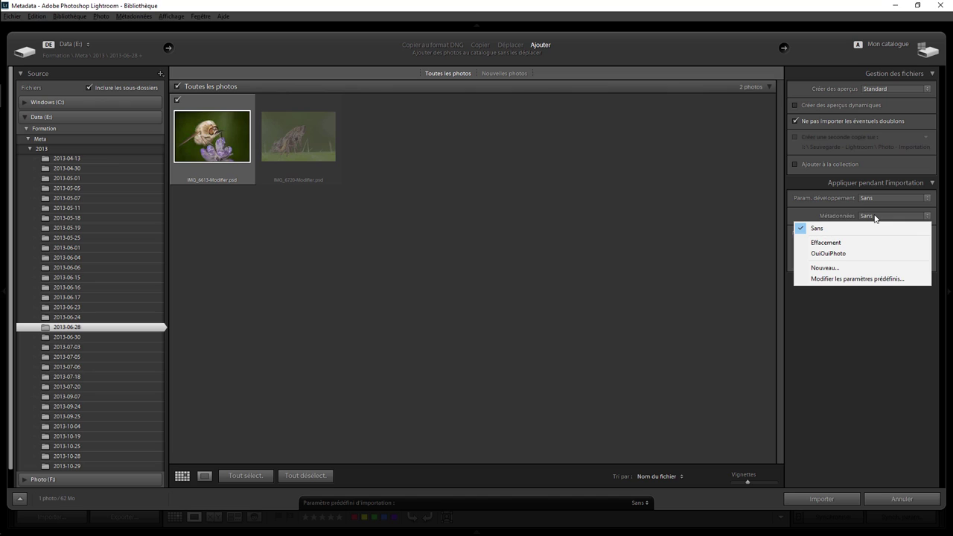
click(833, 255)
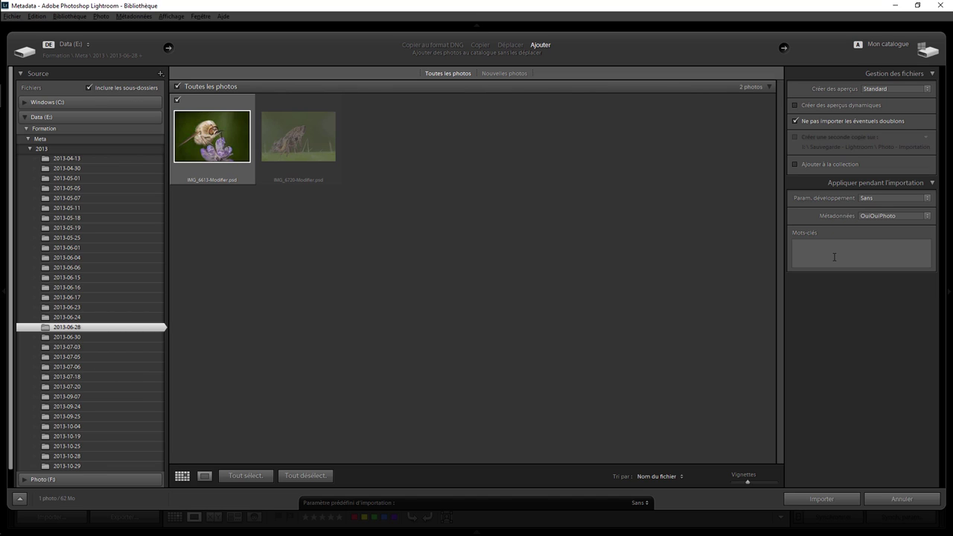
click(818, 500)
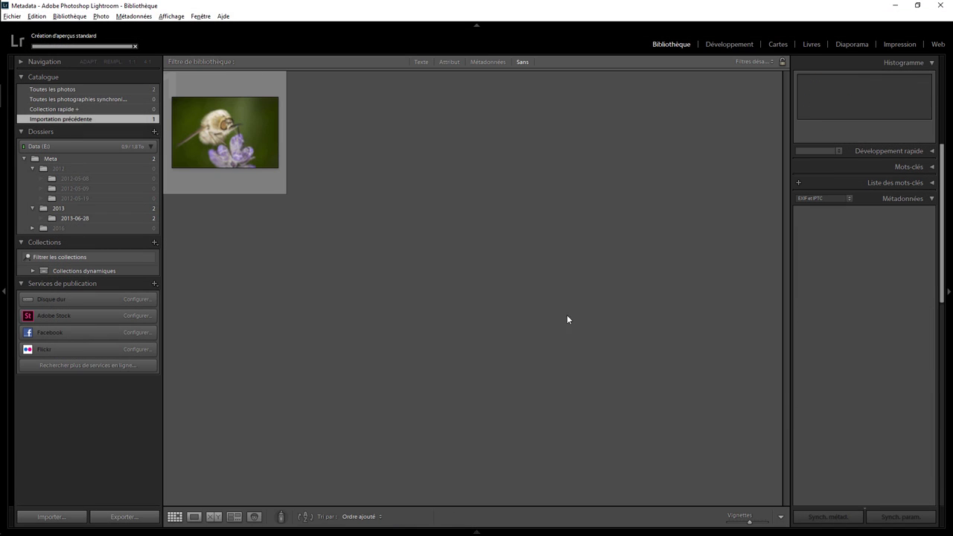
Step: View the bee photo in Loupe and check its OuiOuiPhoto title, caption, contact and copyright metadata
double_click(229, 135)
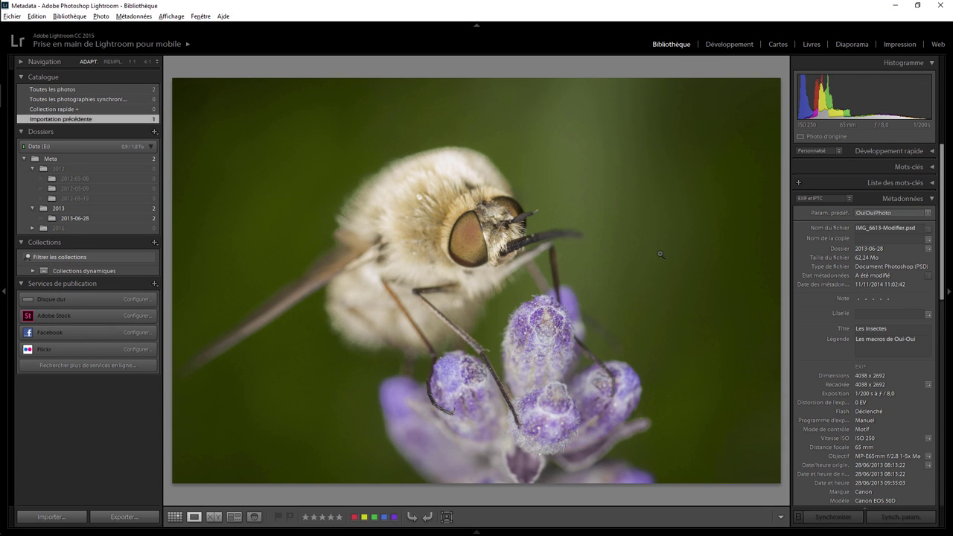
drag(941, 238, 944, 445)
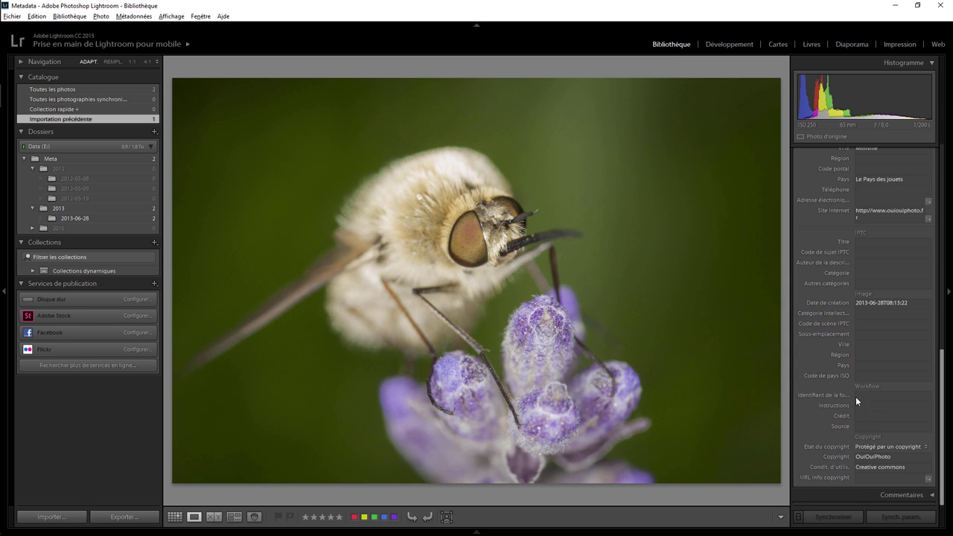
drag(941, 374, 947, 153)
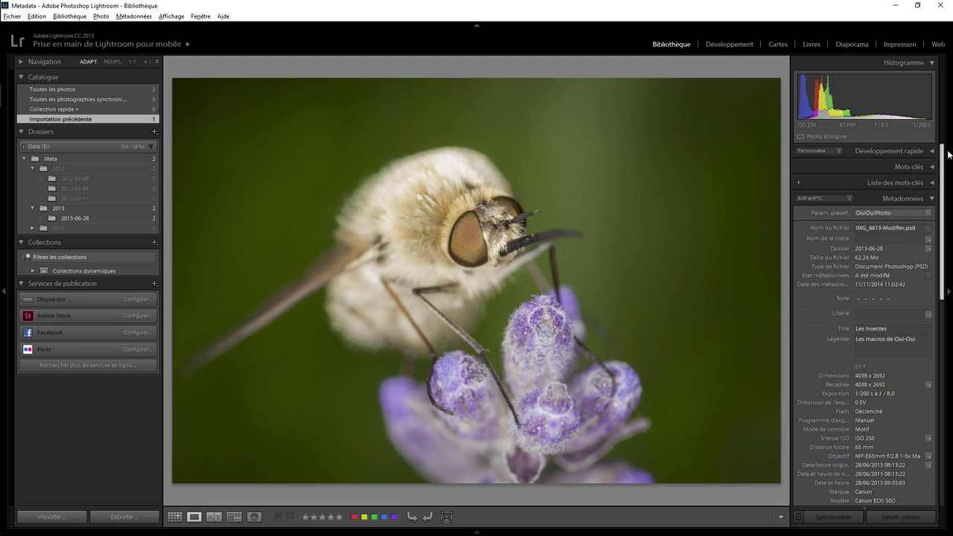
click(880, 214)
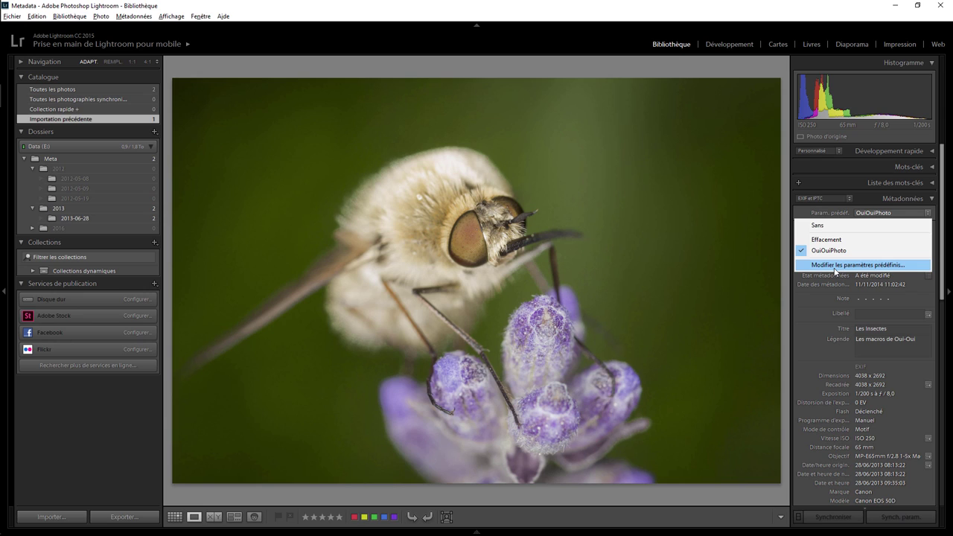
Step: Confirm keywords Insecte, Macro and Nature exist, then open the Edit Metadata Presets editor
click(932, 170)
click(932, 168)
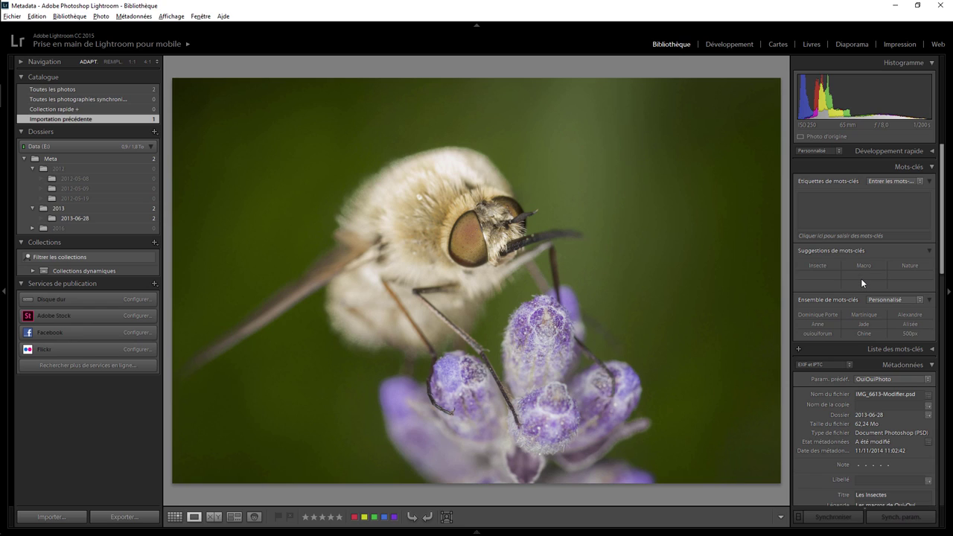
click(932, 349)
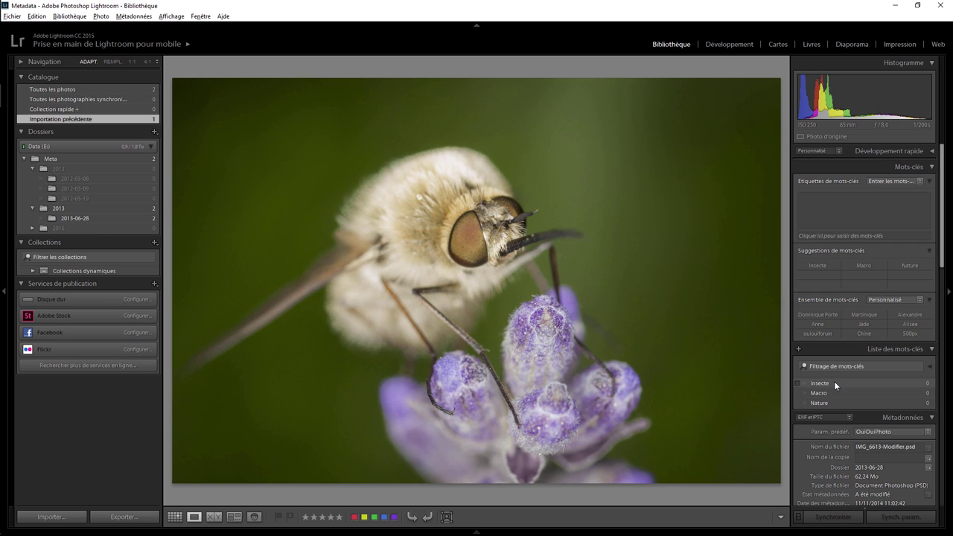
click(931, 167)
click(932, 182)
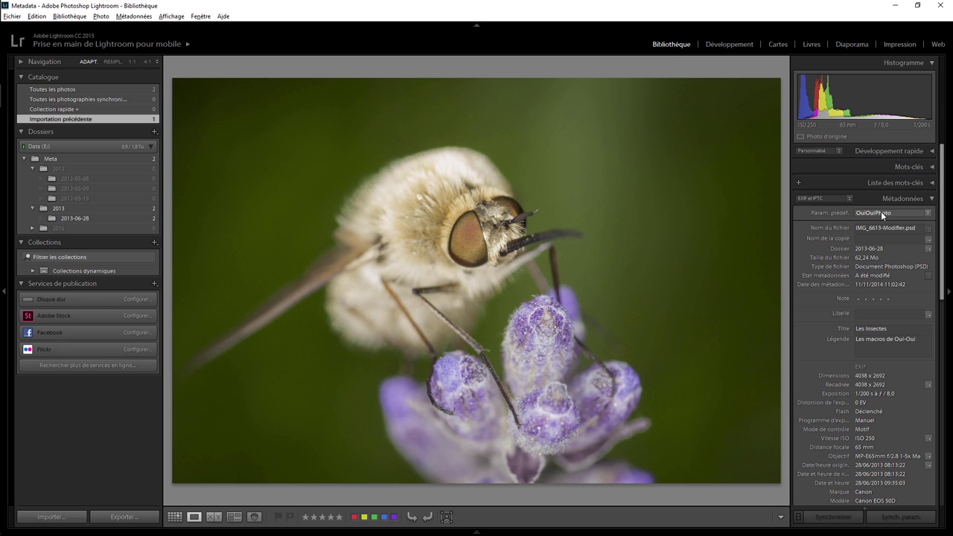
click(882, 215)
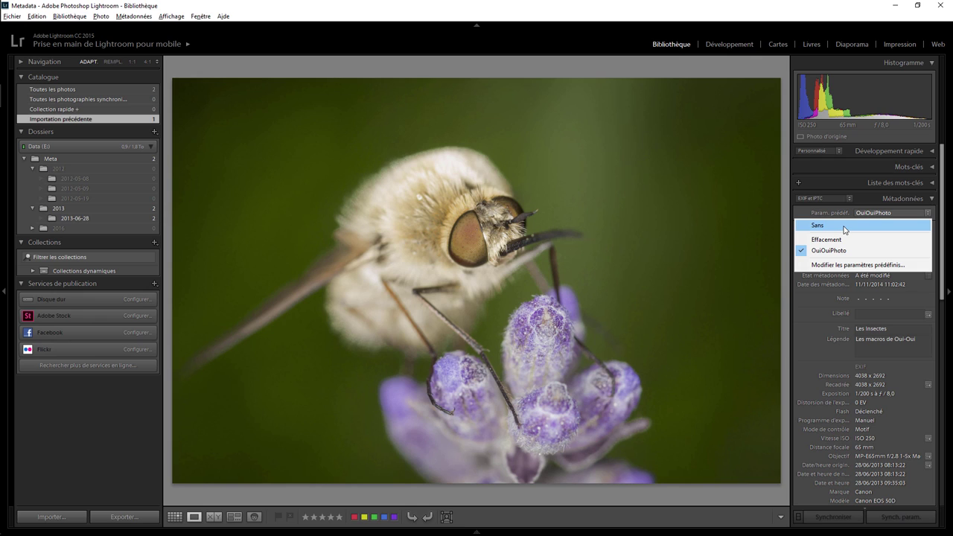
click(830, 266)
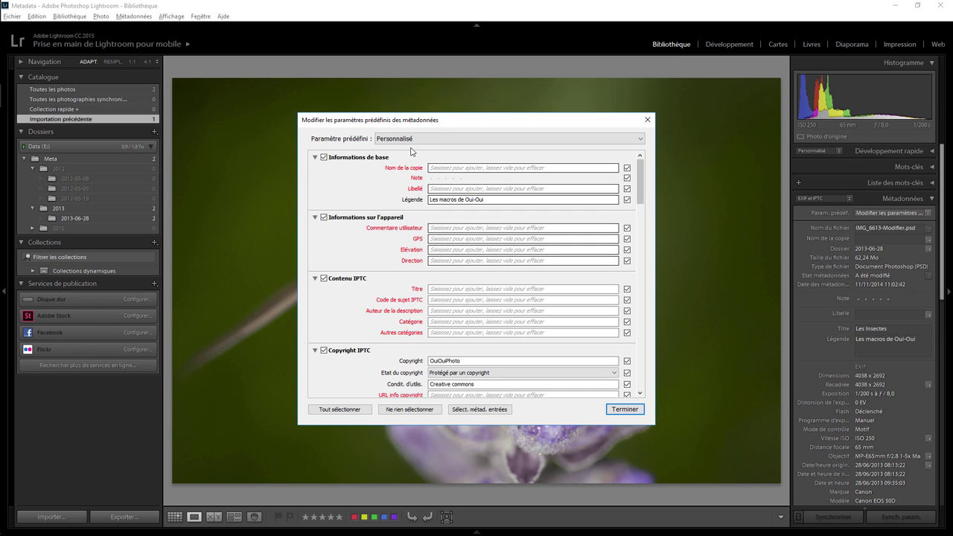
Step: Untick all preset fields with 'Ne rien sélectionner' and scroll down to the empty Mots-clés section
click(422, 411)
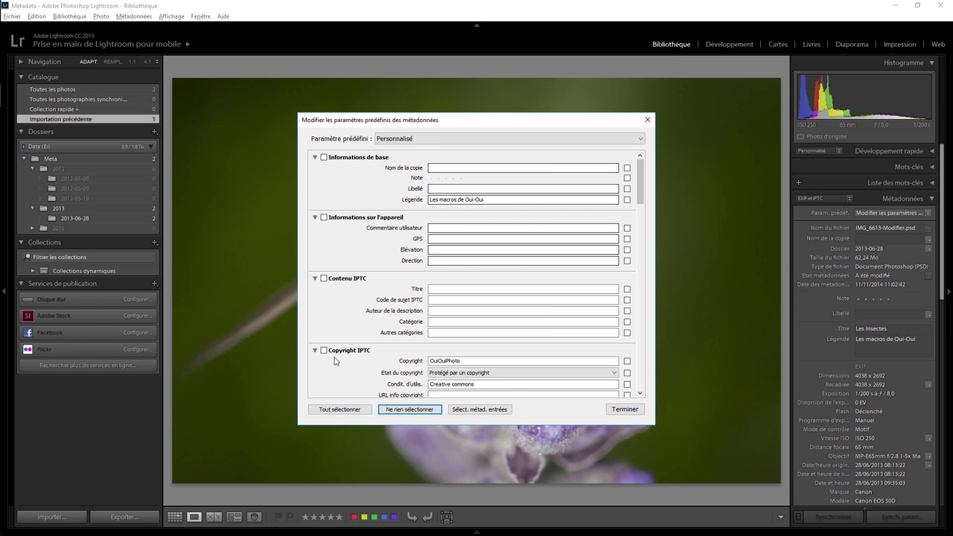
mouse_move(641, 190)
mouse_down()
mouse_move(640, 202)
mouse_move(560, 184)
mouse_up()
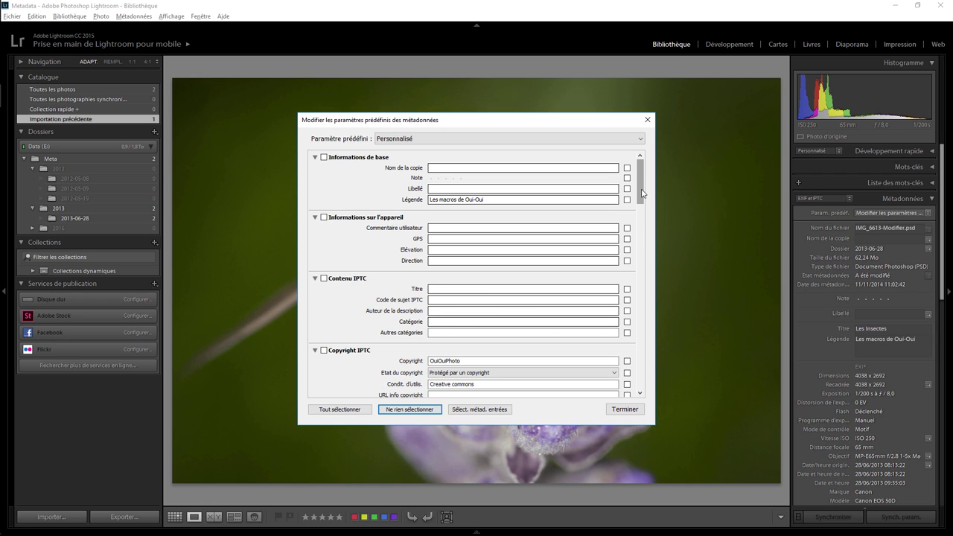
drag(641, 193, 638, 203)
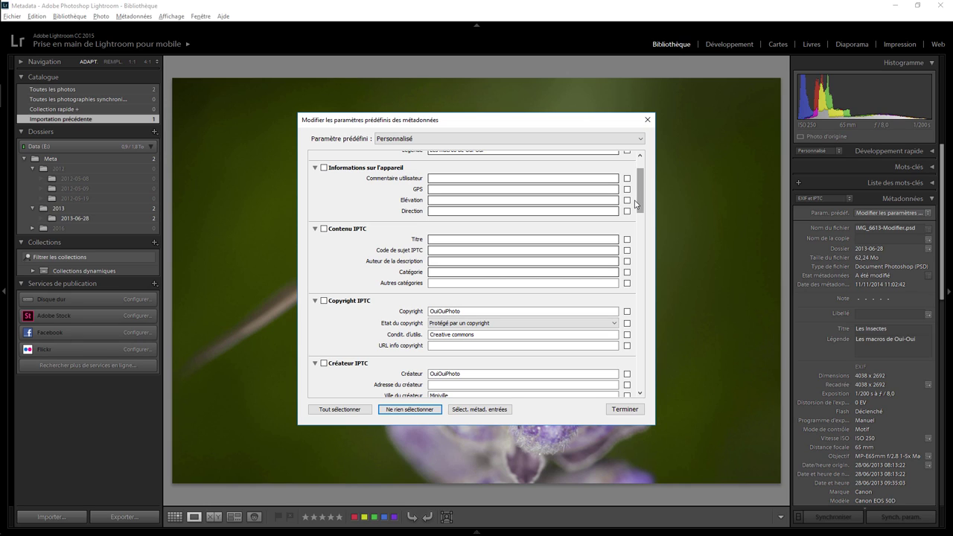
drag(641, 200, 641, 213)
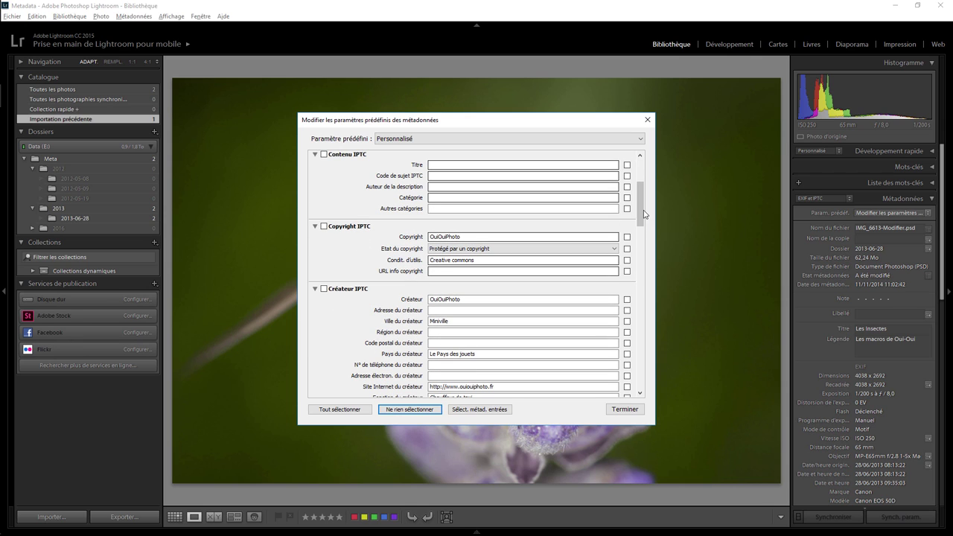
drag(642, 213, 642, 255)
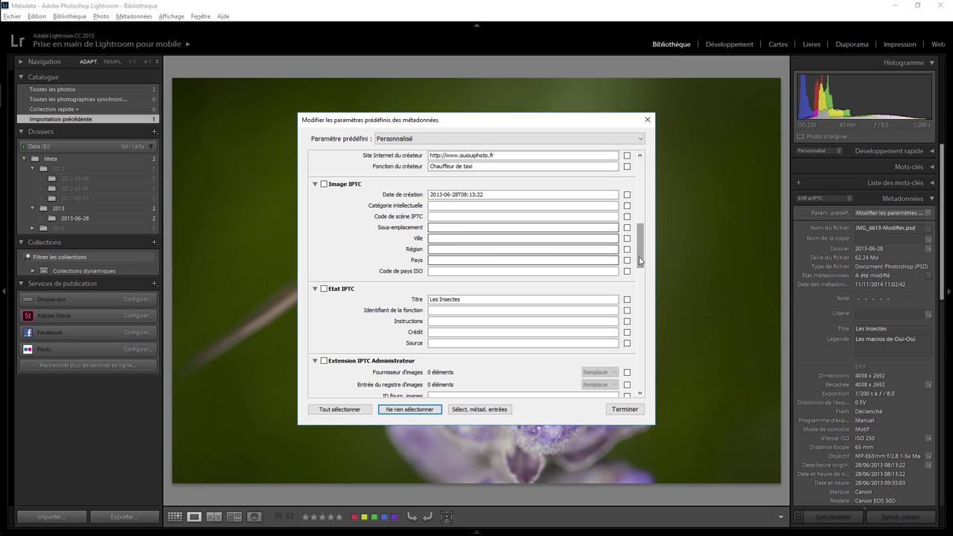
drag(640, 259, 644, 311)
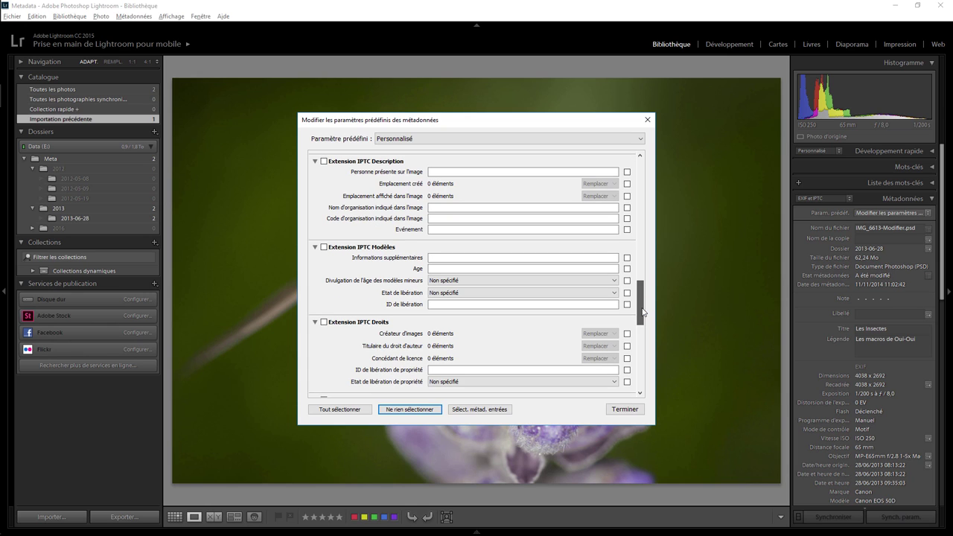
drag(642, 313, 640, 355)
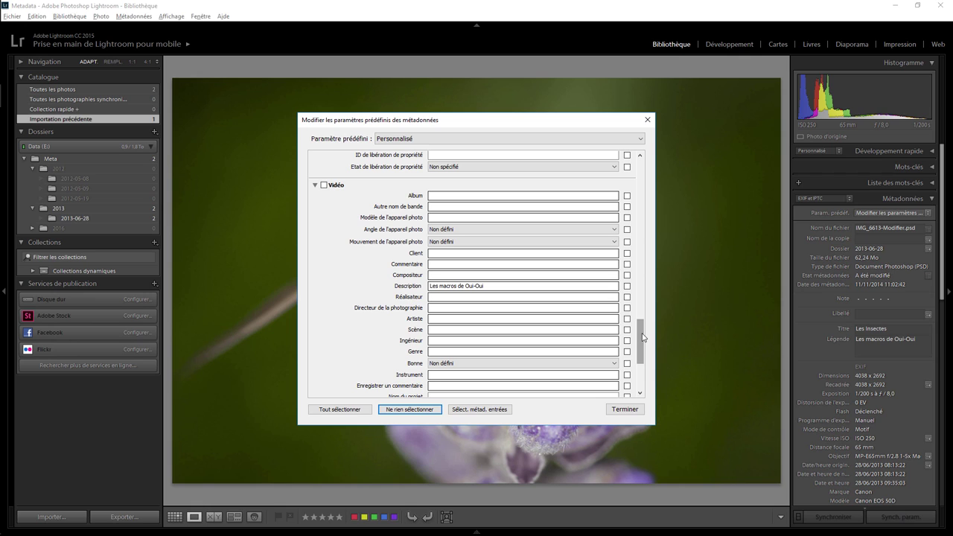
drag(643, 337, 645, 366)
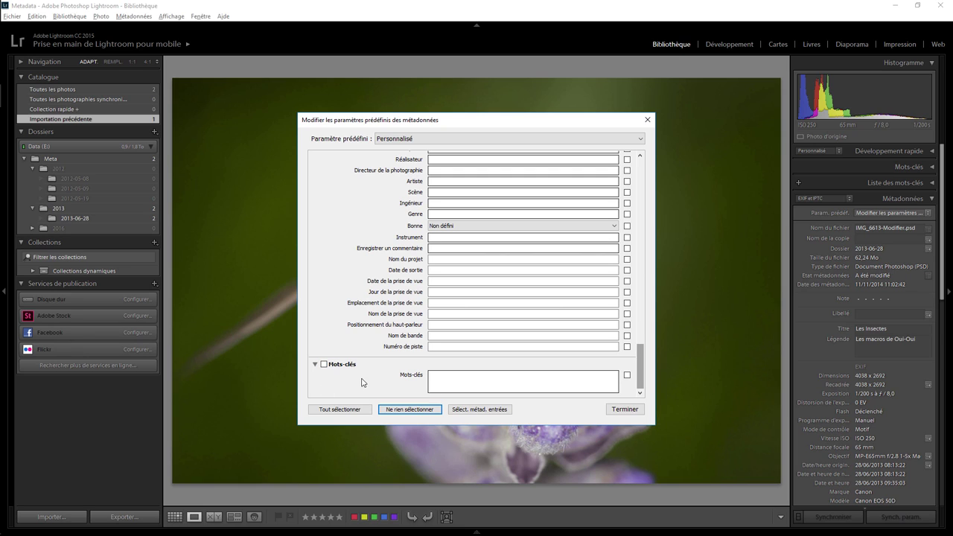
Step: Enter Insecte,Nature,Macro in the preset's Mots-clés field and return to the top
click(473, 378)
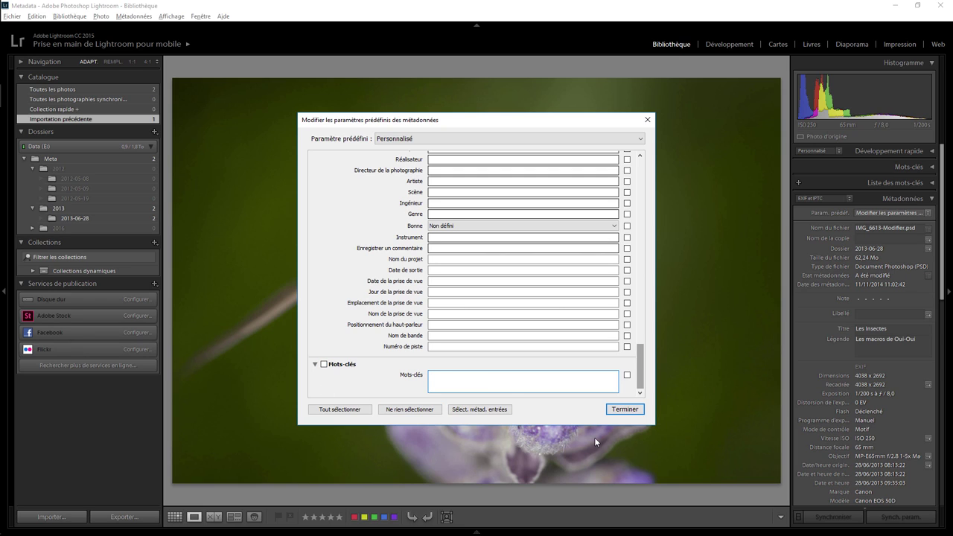
text(Insecte,)
text(Nature)
text(,Macro)
mouse_move(639, 381)
mouse_down()
mouse_move(651, 221)
mouse_move(654, 398)
mouse_up()
drag(642, 364, 646, 160)
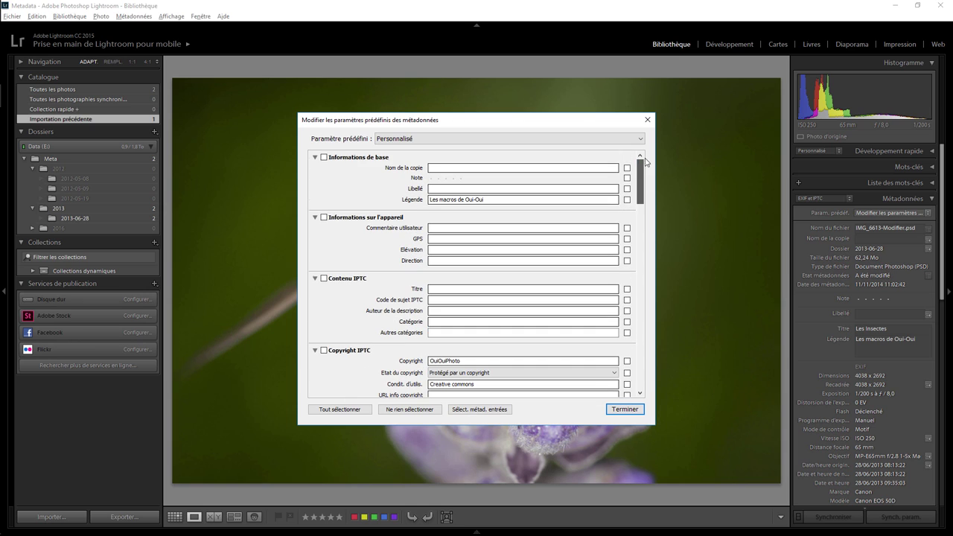
click(639, 140)
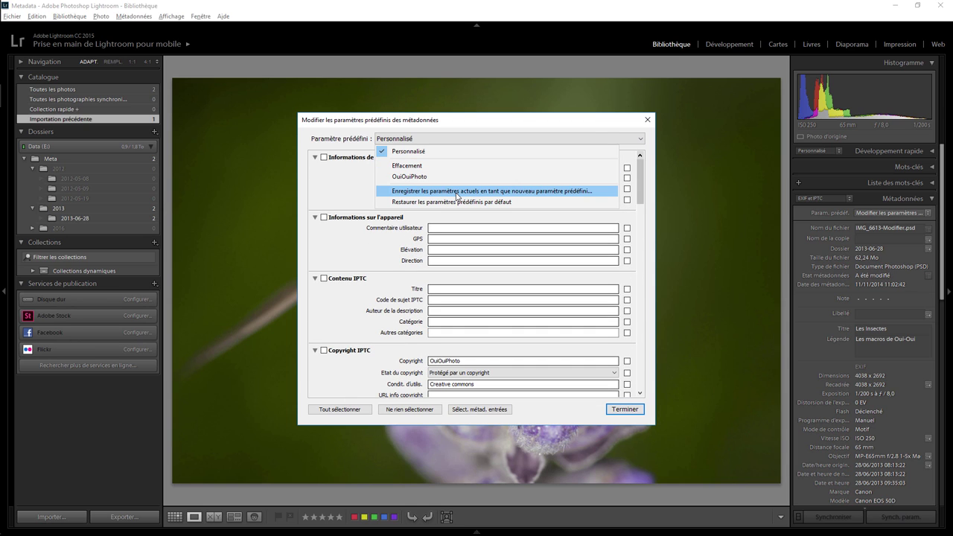
Step: Save the current settings as preset 'Keyword : insecte' and close the editor with Terminer
click(457, 195)
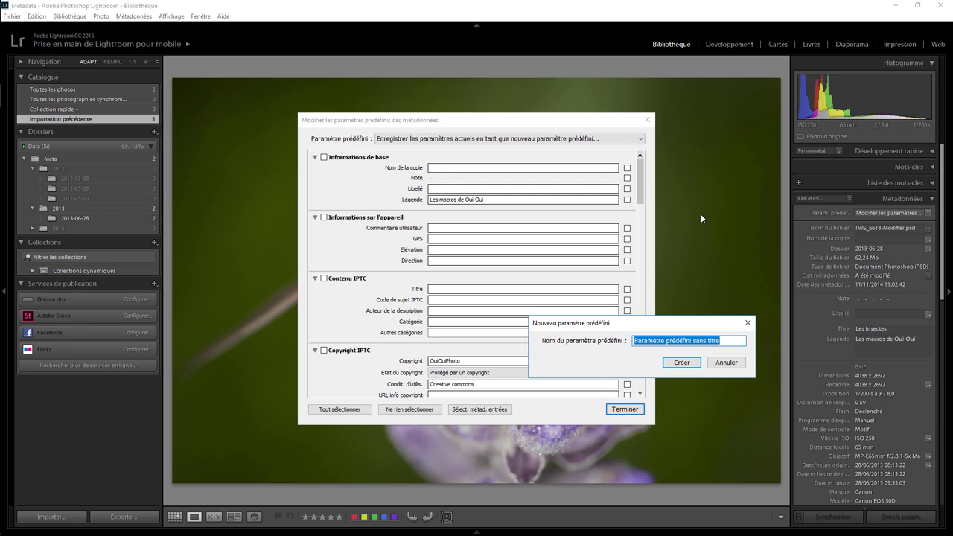
text(Keywor)
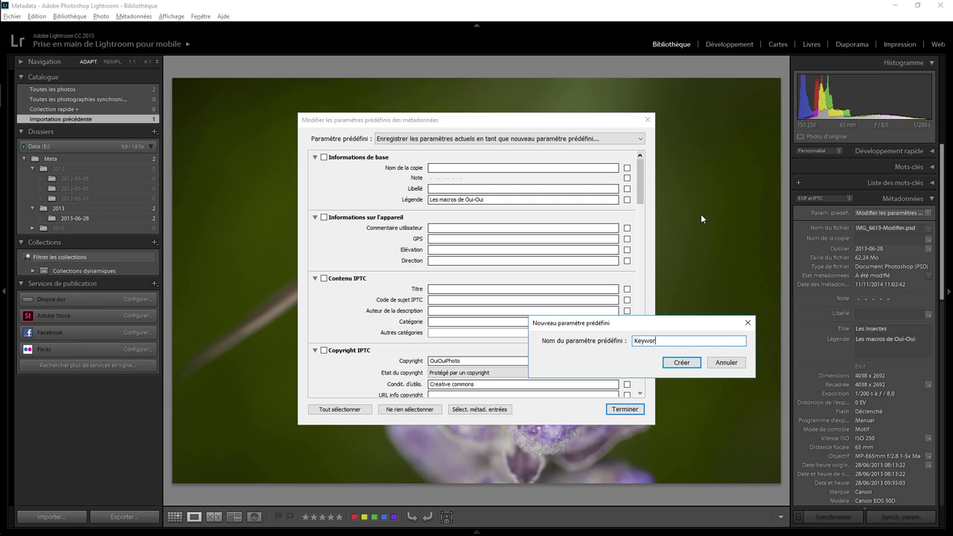
text(d :)
text(inse)
text(cte)
click(682, 362)
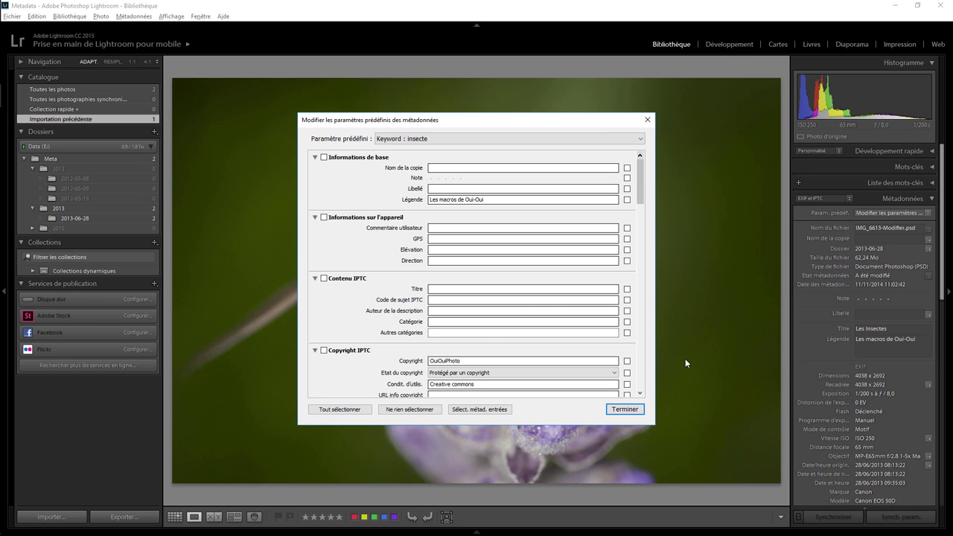
click(626, 410)
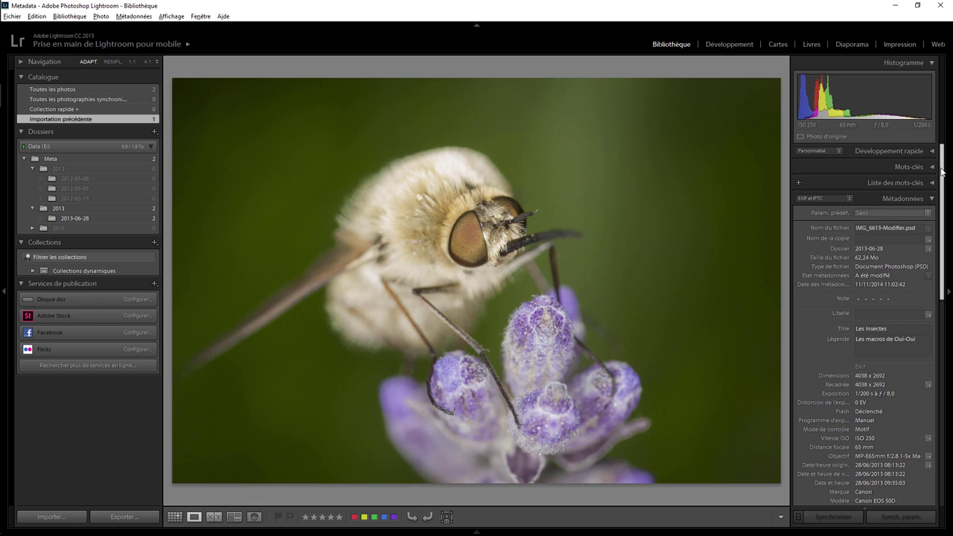
Step: Expand Mots-clés and apply the 'Keyword : insecte' metadata preset to the bee photo
click(926, 167)
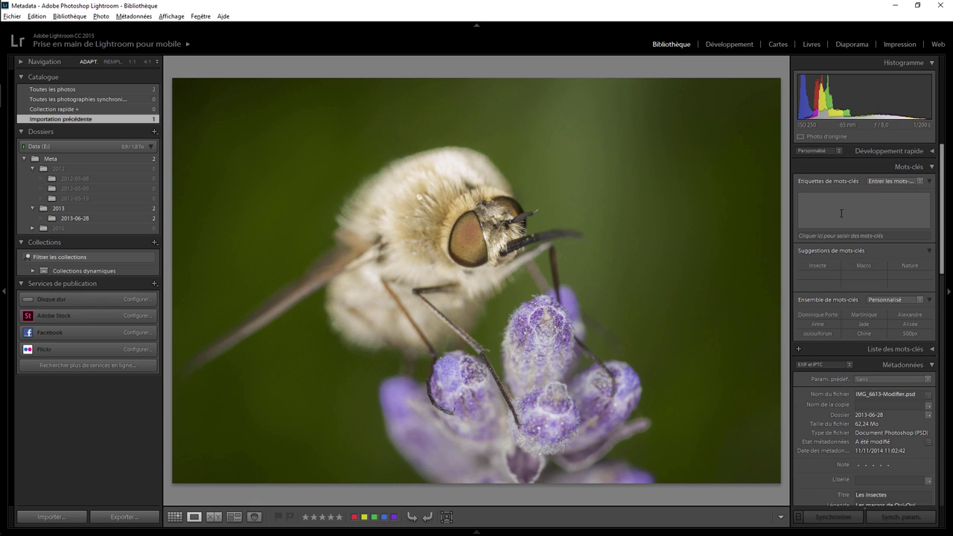
click(861, 379)
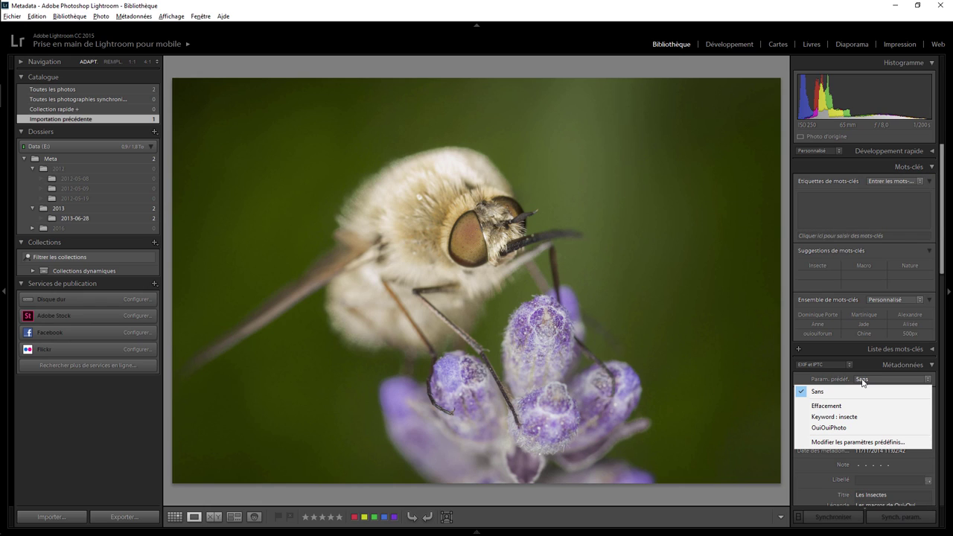
click(850, 415)
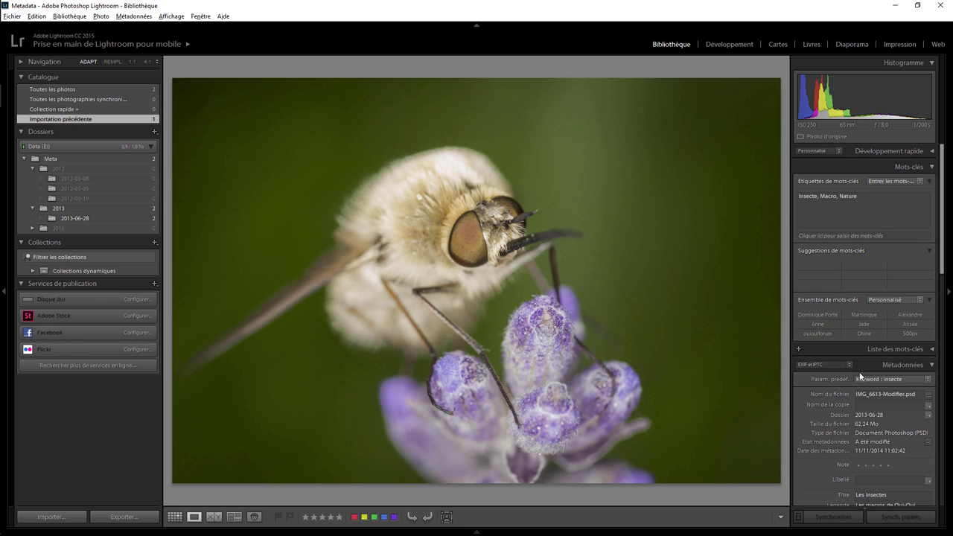
click(872, 379)
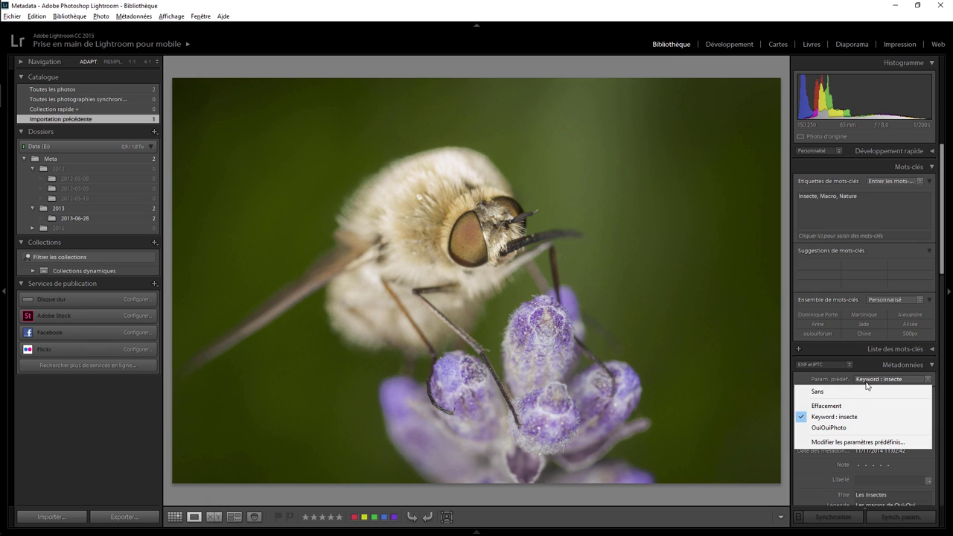
Step: Dismiss the preset list unchanged and check the photo's Insecte, Macro, Nature keyword tags
click(942, 270)
scroll(943, 276, down, 1)
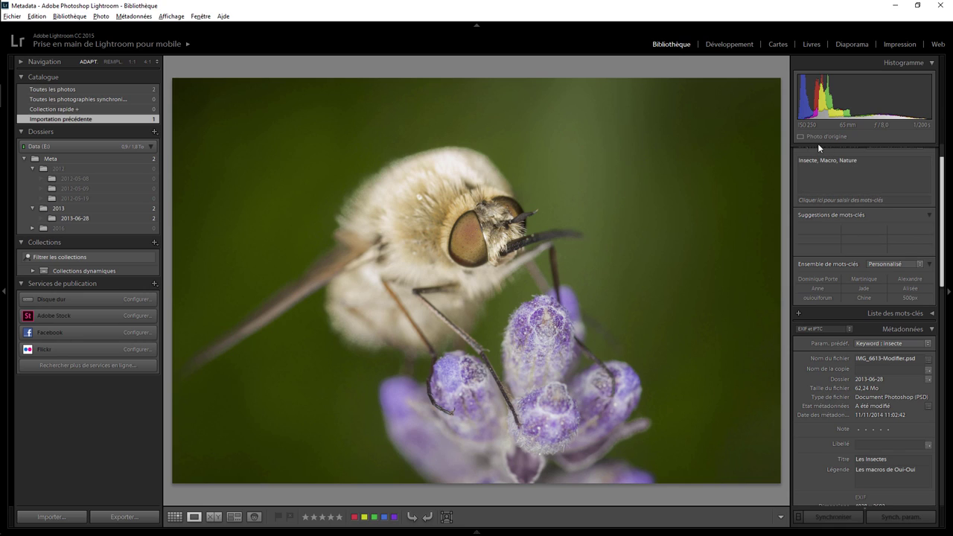
click(845, 172)
click(846, 173)
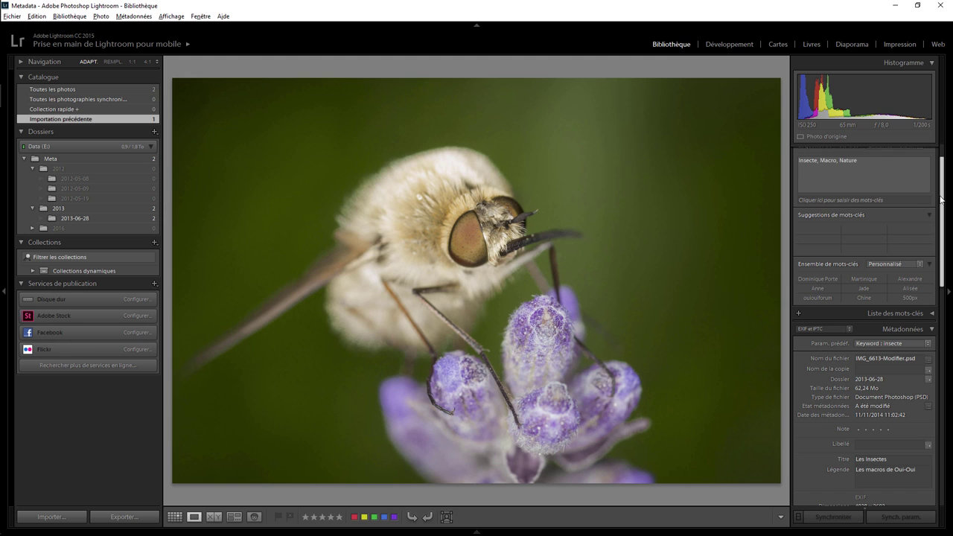
drag(940, 197, 942, 229)
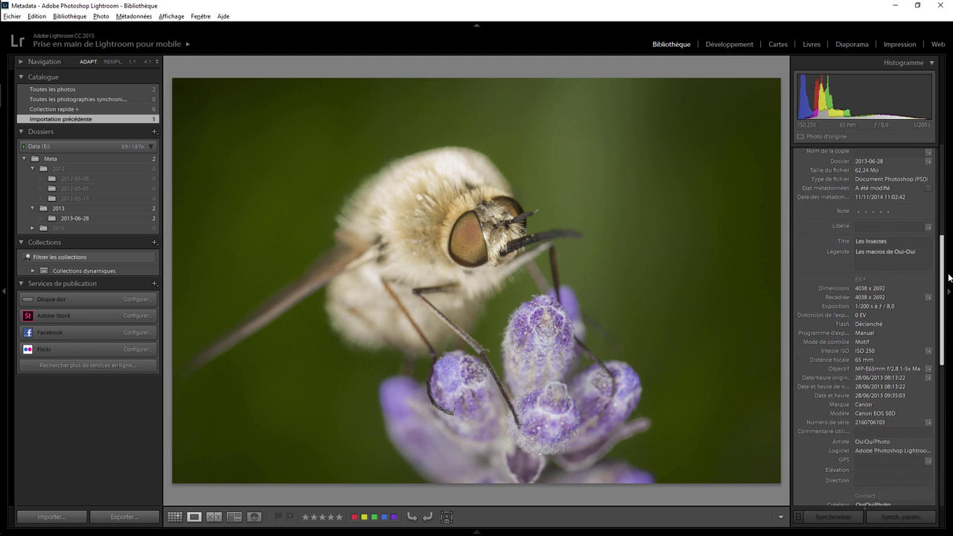
drag(942, 229, 943, 306)
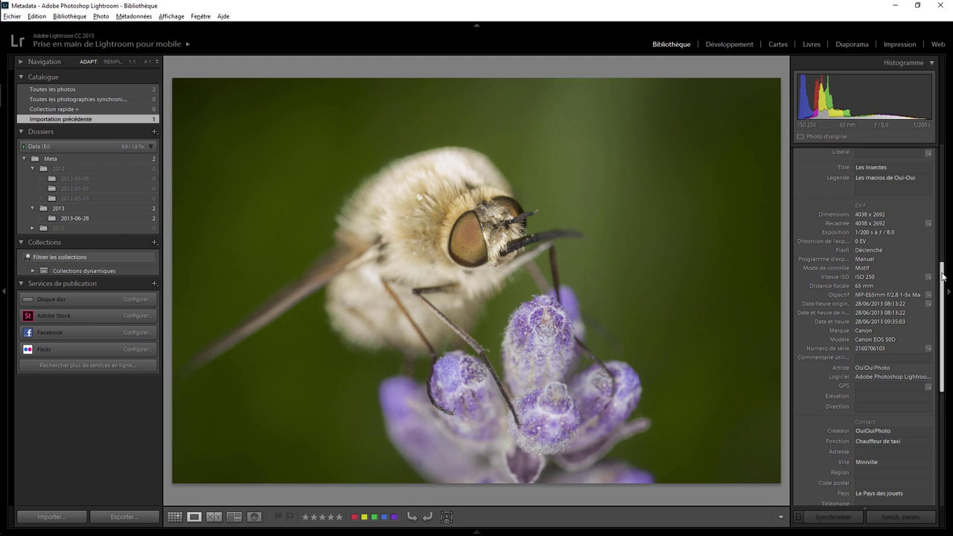
mouse_move(942, 277)
mouse_down()
mouse_move(943, 312)
mouse_move(942, 152)
mouse_up()
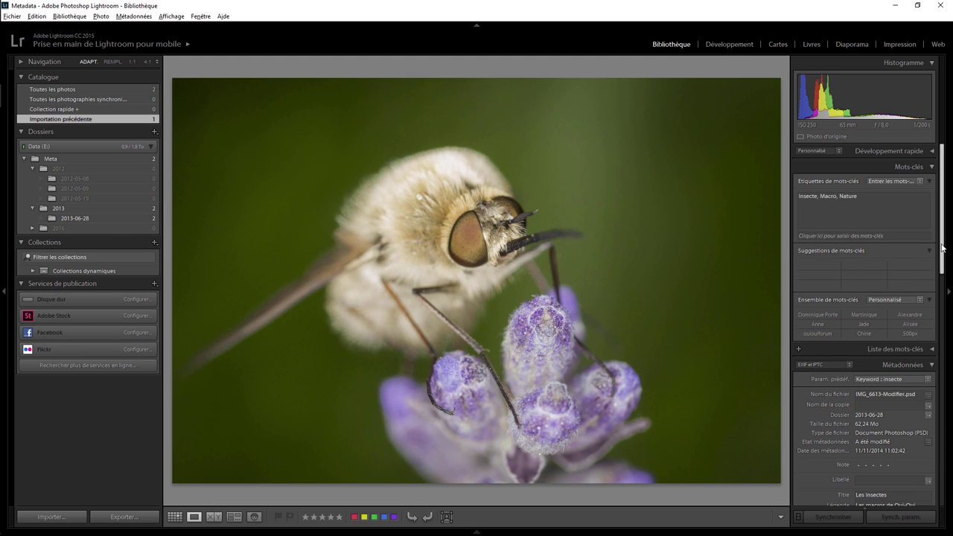
drag(942, 248, 941, 396)
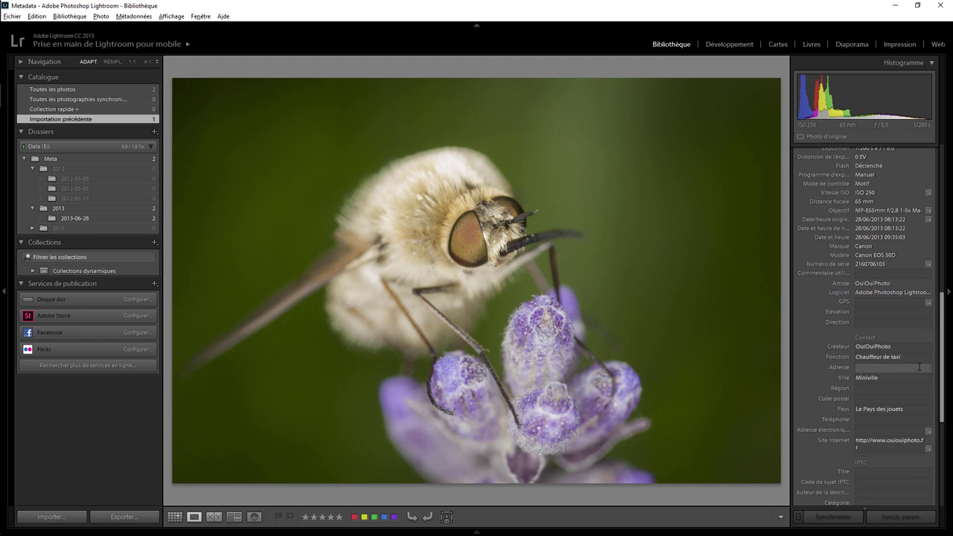
mouse_move(941, 363)
mouse_down()
mouse_move(947, 380)
mouse_move(946, 320)
mouse_up()
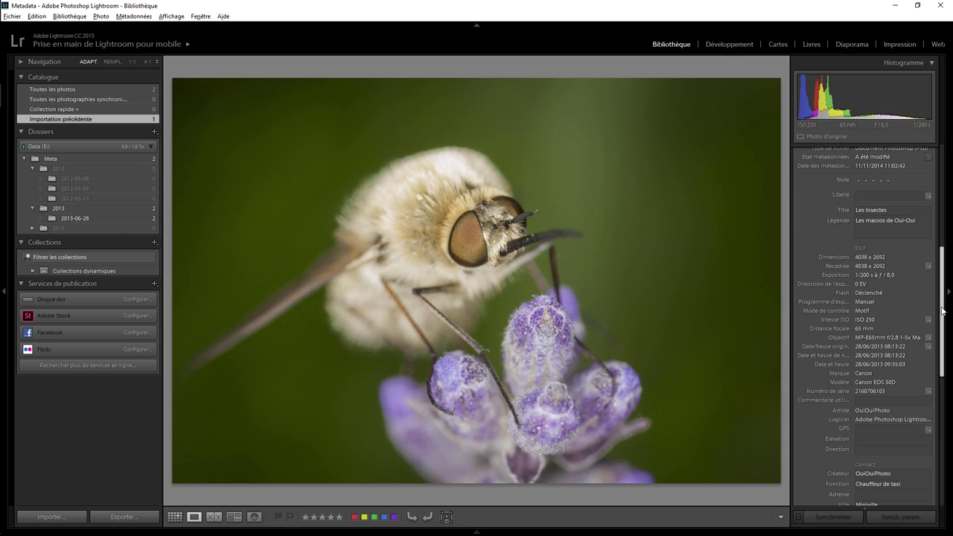
scroll(901, 298, up, 2)
scroll(901, 297, up, 3)
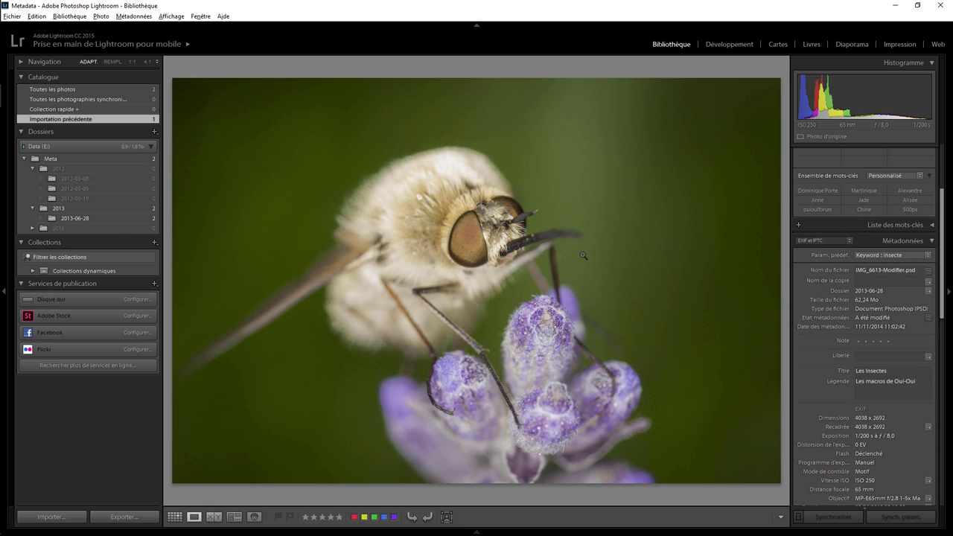